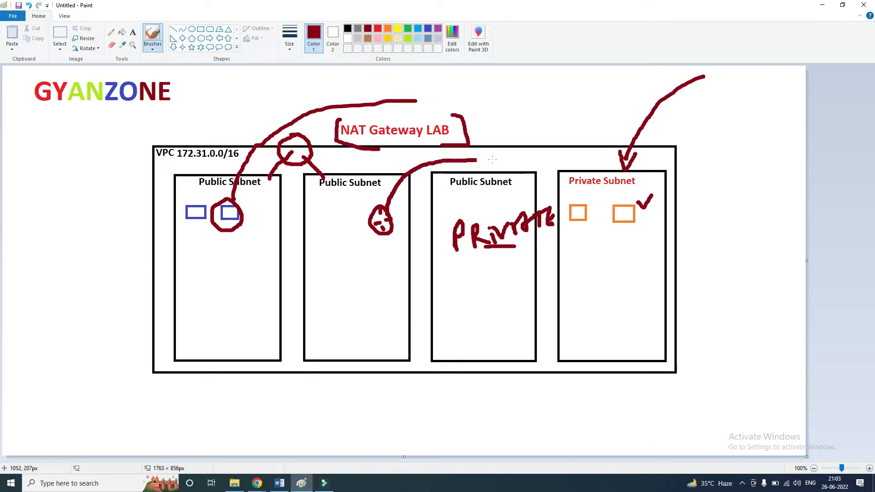
Brush a box above the Private Subnet, handwrite the route note 0.0.0.0/ NAT beside it, and undo the note's last two strokes.
{"action": "mouse_move", "coordinate": [569, 100]}
{"action": "left_mouse_down"}
{"action": "mouse_move", "coordinate": [592, 149]}
{"action": "mouse_move", "coordinate": [611, 112]}
{"action": "left_mouse_up"}
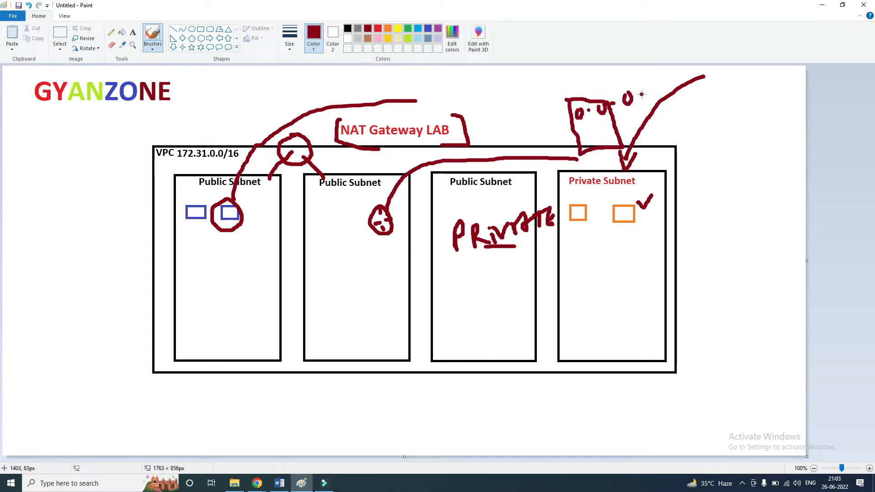
{"action": "left_click", "coordinate": [642, 94]}
{"action": "left_click_drag", "start_coordinate": [655, 86], "coordinate": [659, 87]}
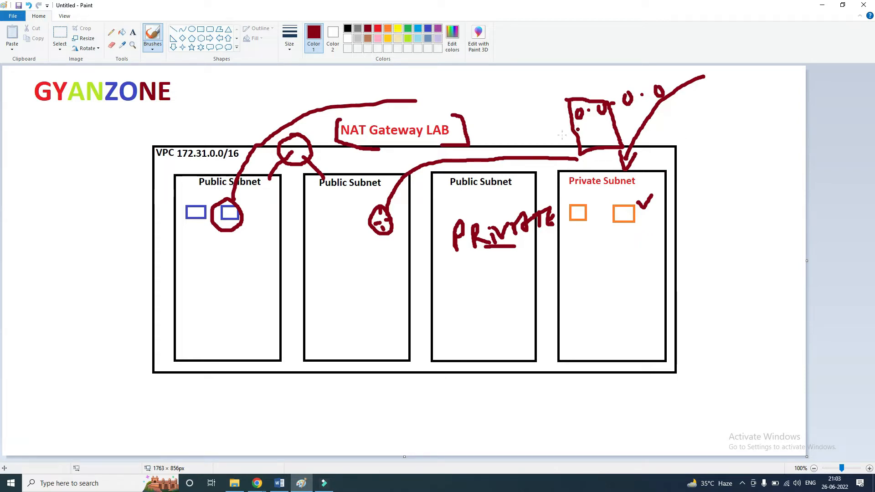
{"action": "mouse_move", "coordinate": [676, 82]}
{"action": "left_mouse_down"}
{"action": "mouse_move", "coordinate": [683, 106]}
{"action": "mouse_move", "coordinate": [707, 81]}
{"action": "mouse_move", "coordinate": [735, 73]}
{"action": "mouse_move", "coordinate": [762, 80]}
{"action": "mouse_move", "coordinate": [756, 91]}
{"action": "mouse_move", "coordinate": [759, 69]}
{"action": "left_mouse_up"}
{"action": "key", "text": "ctrl+z"}
{"action": "left_click_drag", "start_coordinate": [710, 106], "coordinate": [771, 92]}
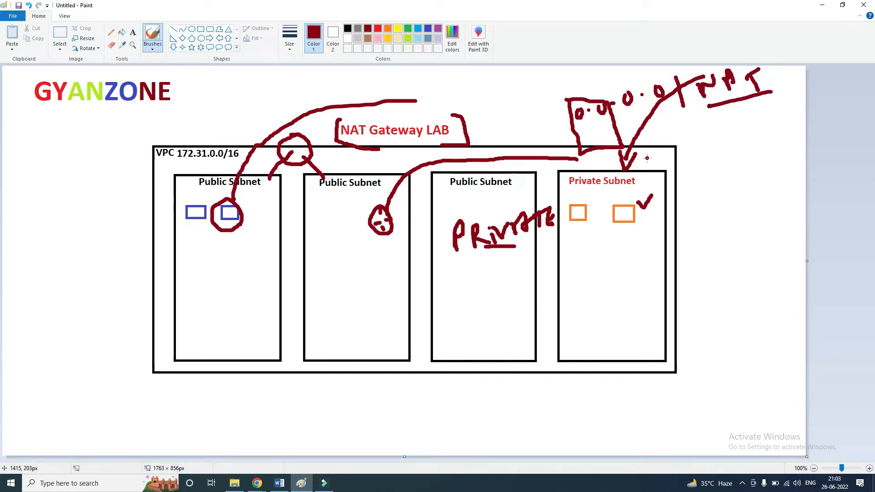
{"action": "key", "text": "ctrl+z"}
{"action": "key", "text": "ctrl+z"}
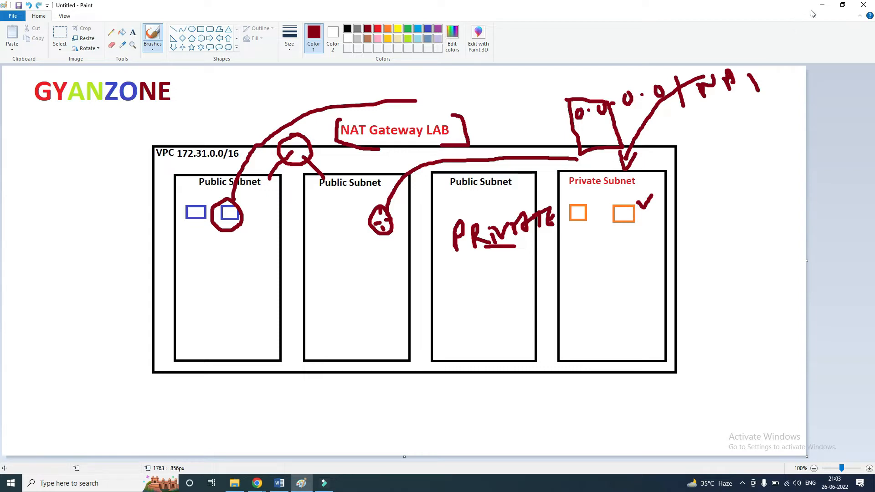
Switch to the AWS VPC console in the browser and open the list of subnets.
{"action": "left_click", "coordinate": [822, 6]}
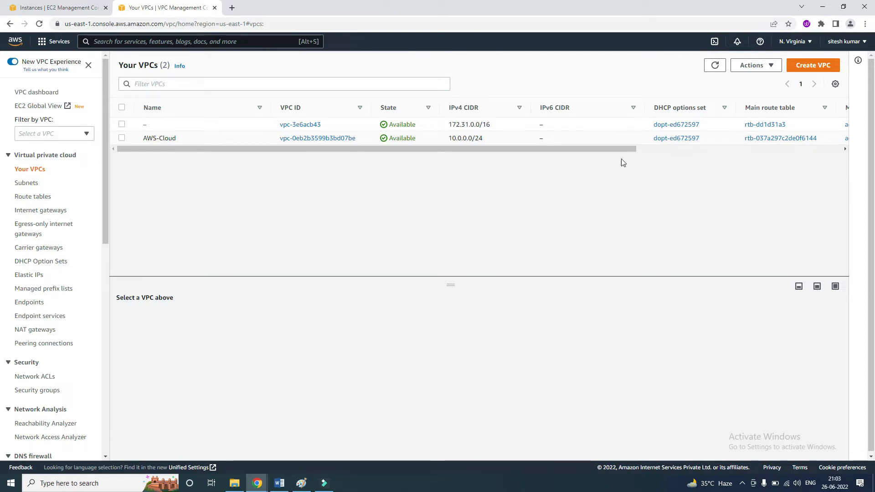
{"action": "left_click_drag", "start_coordinate": [625, 150], "coordinate": [623, 172]}
{"action": "left_click", "coordinate": [59, 7]}
{"action": "left_click", "coordinate": [168, 7]}
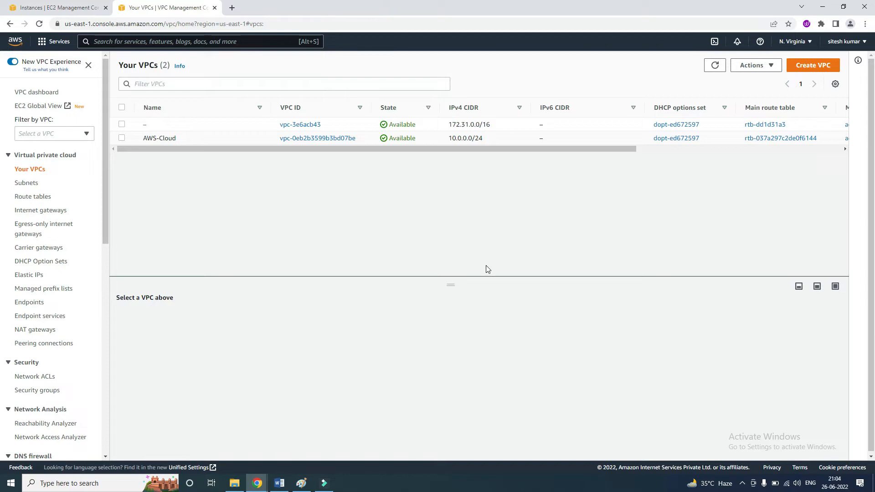
{"action": "left_click", "coordinate": [26, 183]}
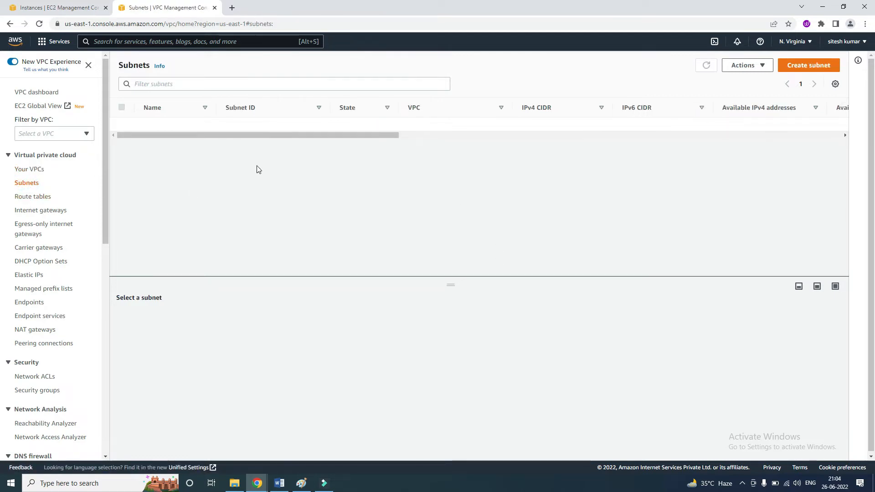
Review the six subnets of VPC vpc-3e6acb43 by selecting each one, and clear the selection.
{"action": "left_click", "coordinate": [122, 138]}
{"action": "left_click", "coordinate": [121, 151]}
{"action": "left_click", "coordinate": [122, 165]}
{"action": "left_click", "coordinate": [122, 178]}
{"action": "left_click", "coordinate": [122, 193]}
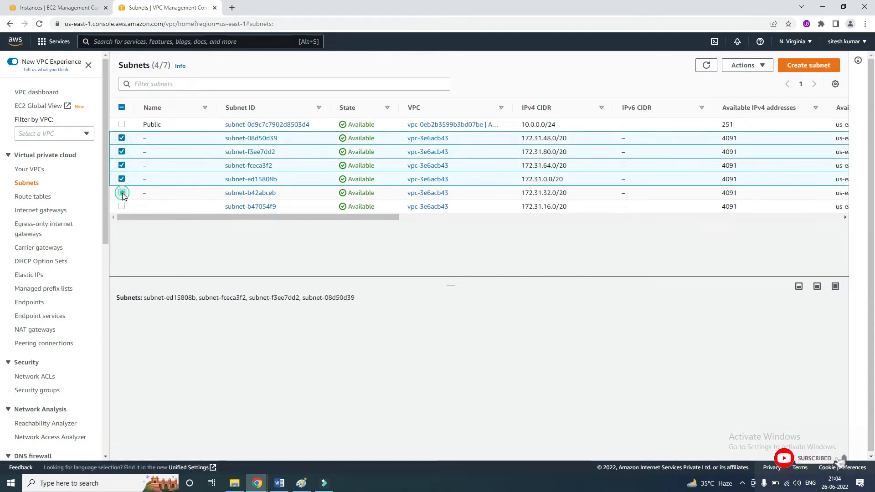
{"action": "left_click", "coordinate": [122, 207]}
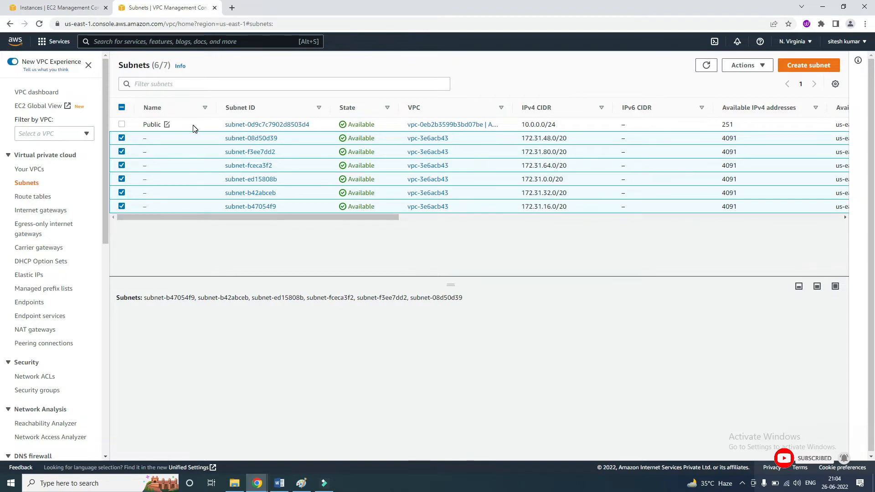
{"action": "left_click", "coordinate": [122, 137]}
{"action": "left_click", "coordinate": [122, 152]}
{"action": "left_click", "coordinate": [121, 165]}
{"action": "left_click", "coordinate": [121, 178]}
{"action": "left_click", "coordinate": [121, 193]}
{"action": "left_click", "coordinate": [122, 206]}
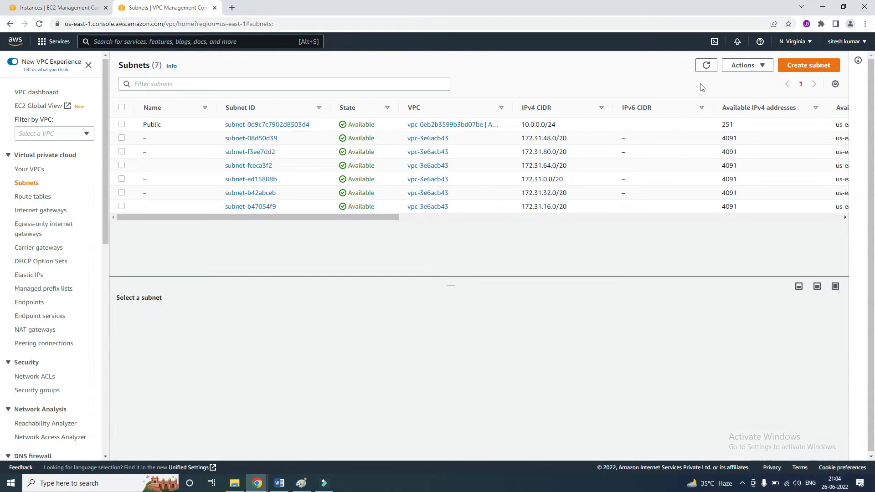
Start a new subnet in the default VPC vpc-3e6acb43 and name it Private_Subnet.
{"action": "left_click", "coordinate": [748, 65]}
{"action": "left_click", "coordinate": [793, 65]}
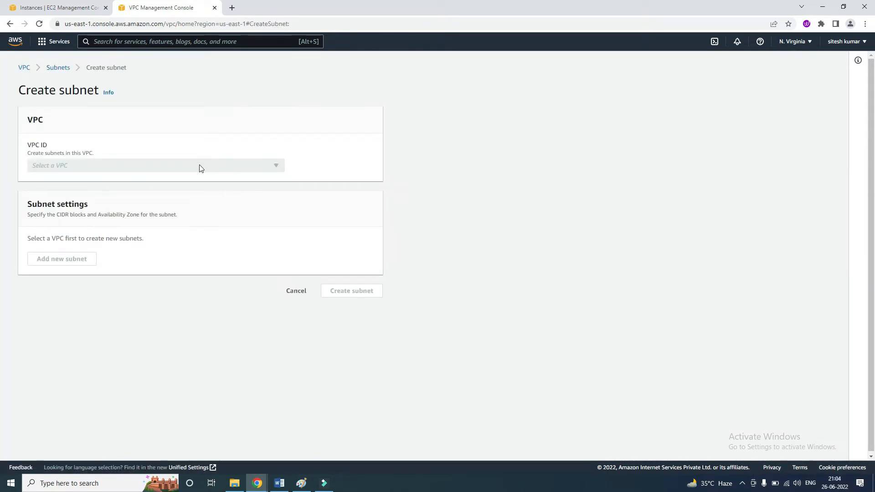
{"action": "left_click", "coordinate": [157, 162]}
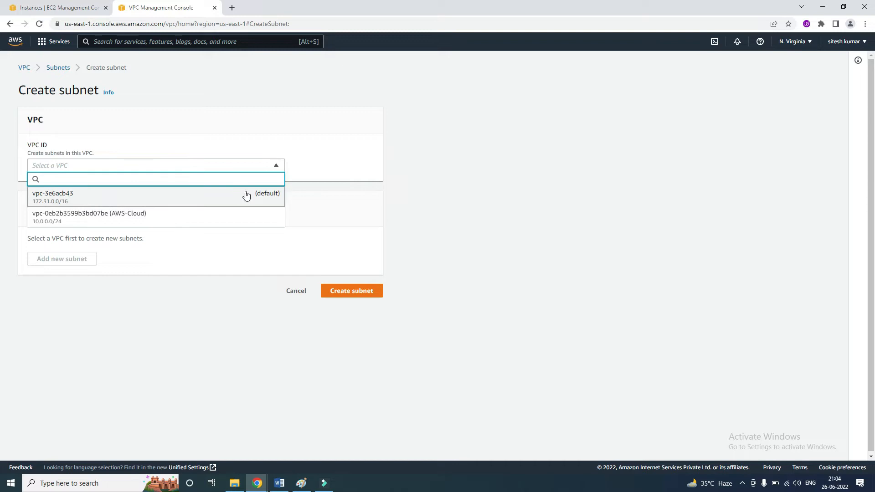
{"action": "left_click", "coordinate": [83, 197]}
{"action": "left_click", "coordinate": [54, 315]}
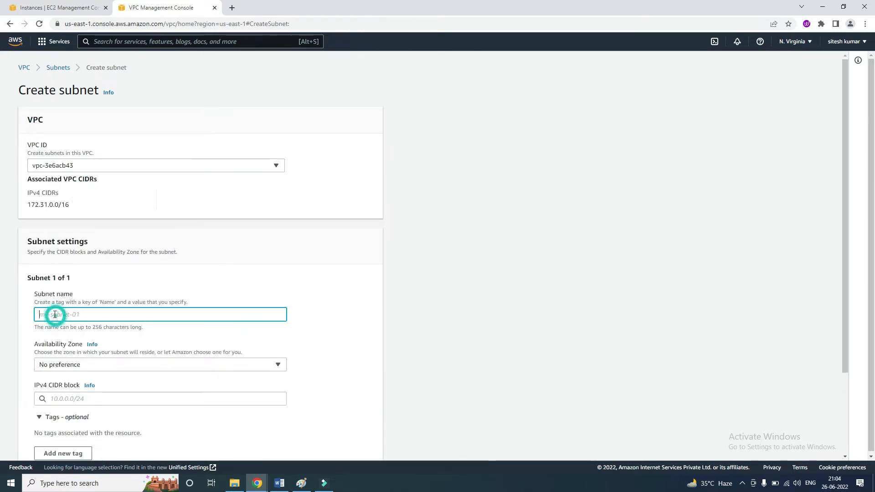
{"action": "type", "text": "Private_Subnet"}
Set the subnet's IPv4 CIDR block to 172.31.96.0/20, leave the availability zone at No preference, and create the subnet.
{"action": "scroll", "coordinate": [55, 315], "scroll_direction": "down", "scroll_amount": 2}
{"action": "left_click", "coordinate": [70, 307]}
{"action": "left_click", "coordinate": [360, 264]}
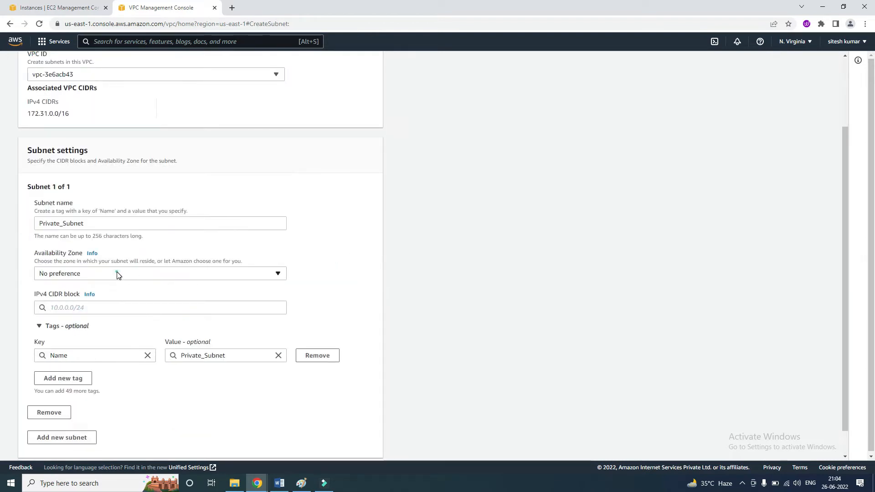
{"action": "left_click", "coordinate": [117, 273]}
{"action": "left_click", "coordinate": [331, 256]}
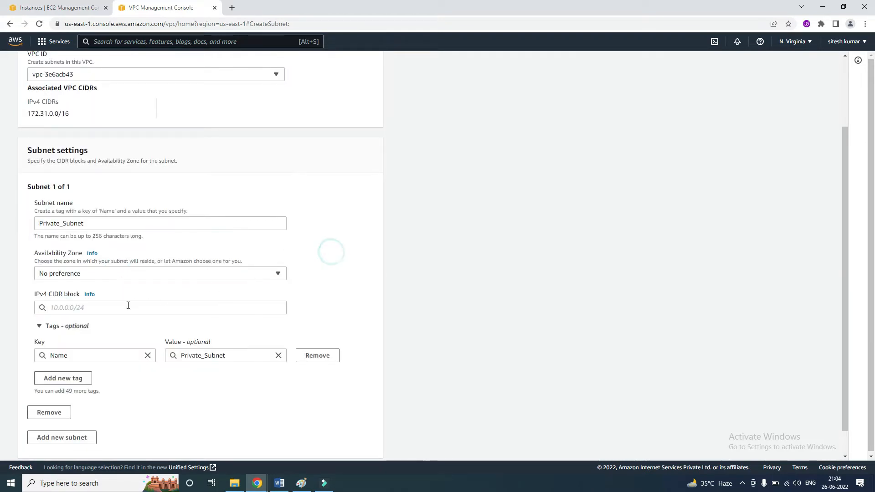
{"action": "left_click", "coordinate": [116, 307]}
{"action": "type", "text": "172.31.96.0/20"}
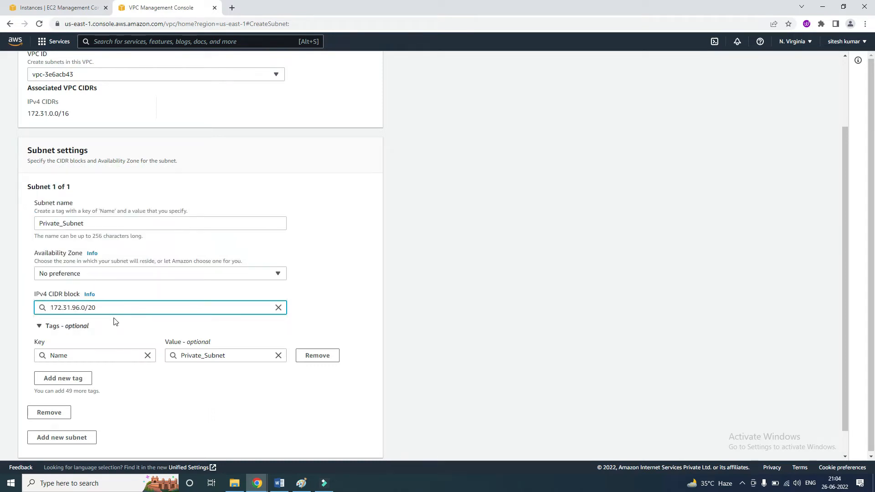
{"action": "scroll", "coordinate": [163, 291], "scroll_direction": "down", "scroll_amount": 1}
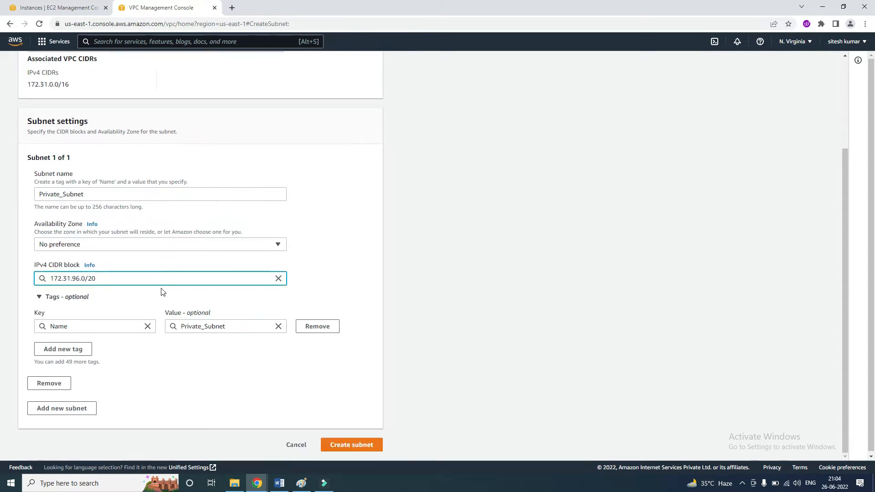
{"action": "left_click", "coordinate": [342, 445]}
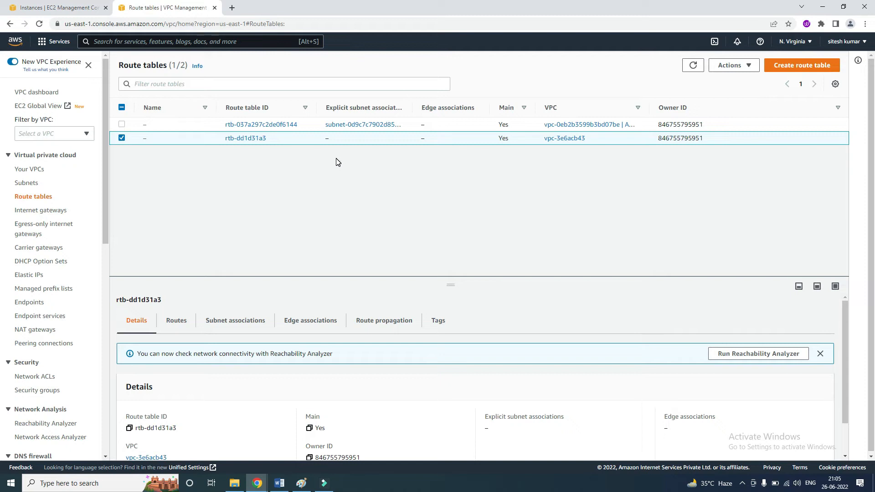
Inspect the details and routes of route table rtb-dd1d31a3, dismissing the Reachability Analyzer notice.
{"action": "scroll", "coordinate": [342, 313], "scroll_direction": "down", "scroll_amount": 2}
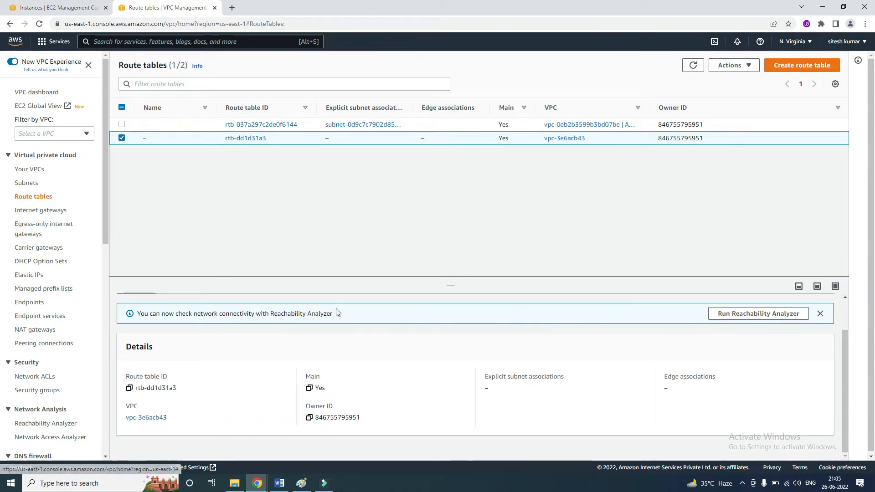
{"action": "scroll", "coordinate": [610, 414], "scroll_direction": "up", "scroll_amount": 2}
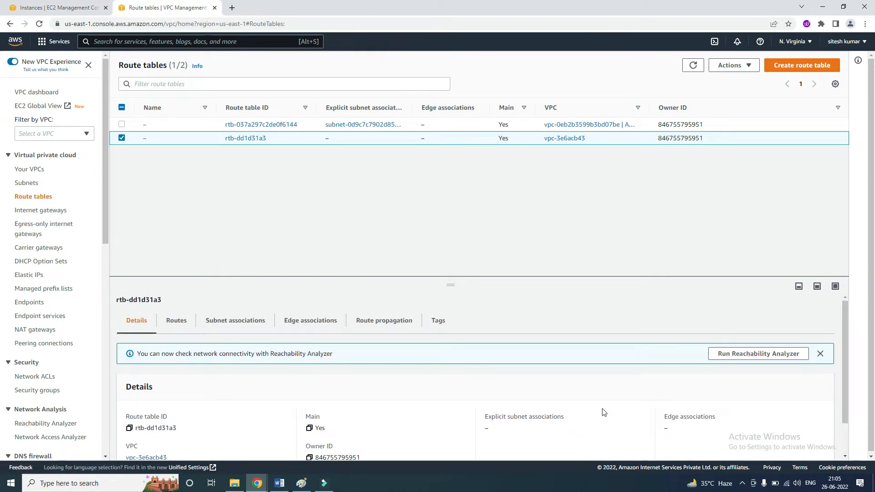
{"action": "left_click", "coordinate": [820, 354]}
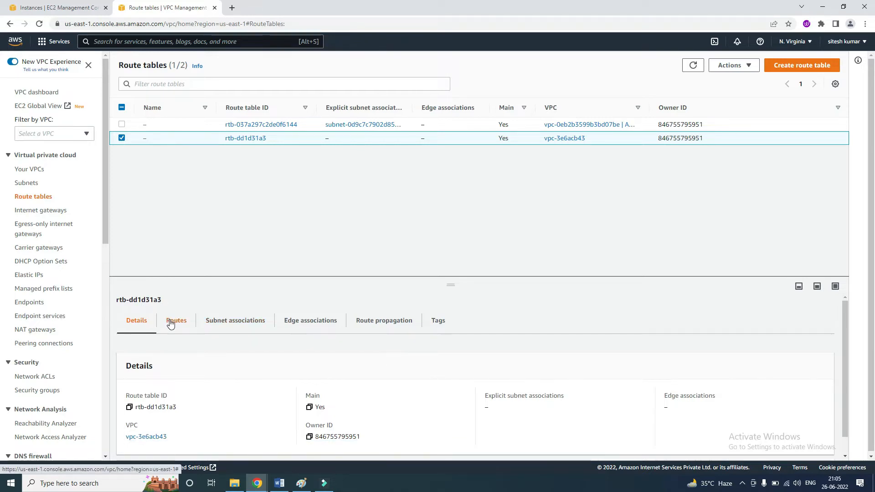
{"action": "left_click", "coordinate": [176, 320]}
{"action": "left_click", "coordinate": [32, 201]}
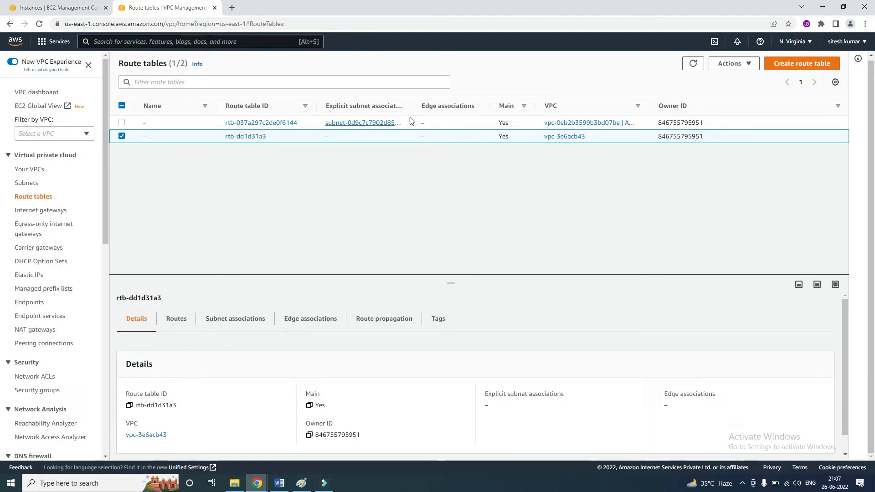
Widen the explicit subnet associations and VPC columns, and examine the route destinations and targets of route table rtb-dd1d31a3.
{"action": "left_click_drag", "start_coordinate": [417, 107], "coordinate": [484, 108]}
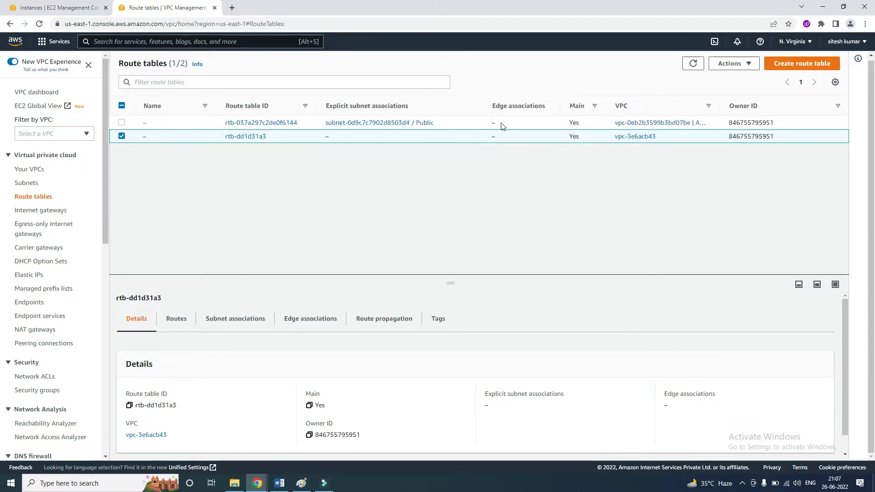
{"action": "left_click_drag", "start_coordinate": [721, 106], "coordinate": [755, 106]}
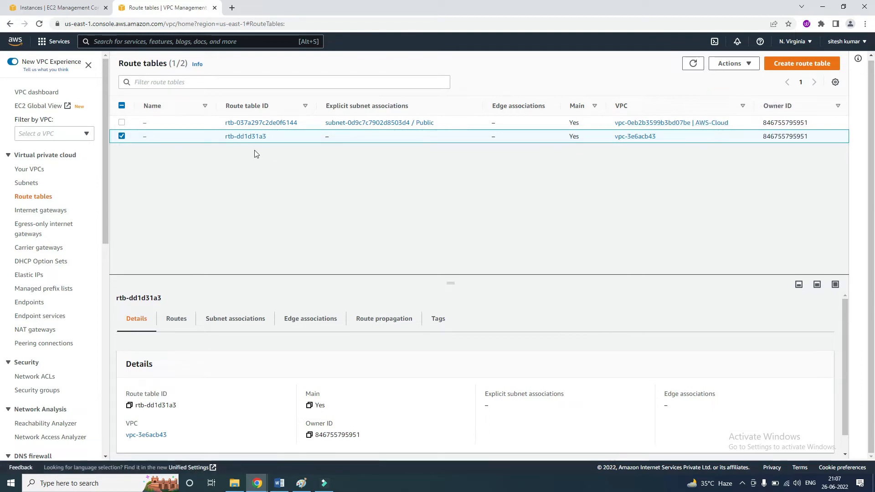
{"action": "left_click", "coordinate": [178, 323]}
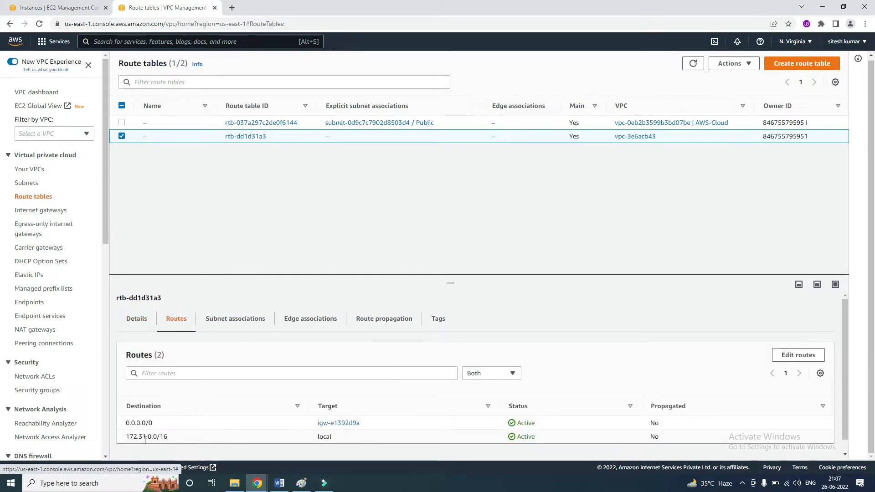
{"action": "left_click_drag", "start_coordinate": [124, 439], "coordinate": [177, 439]}
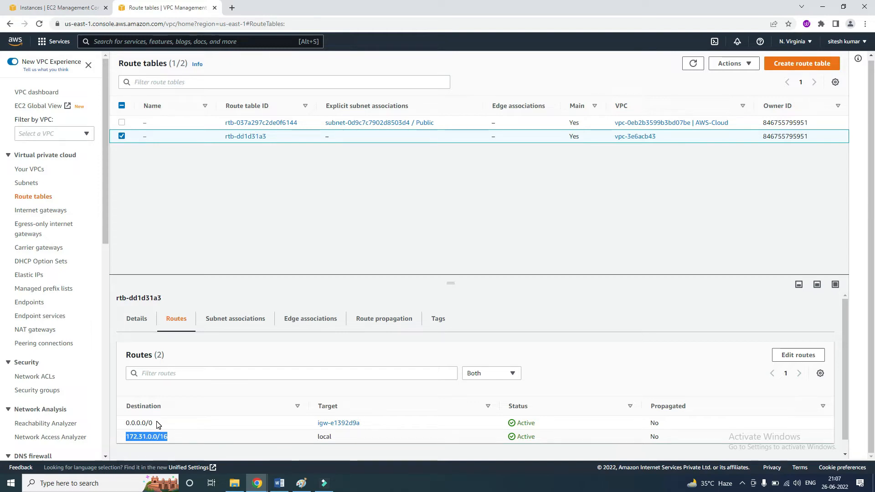
{"action": "left_click_drag", "start_coordinate": [124, 423], "coordinate": [159, 425]}
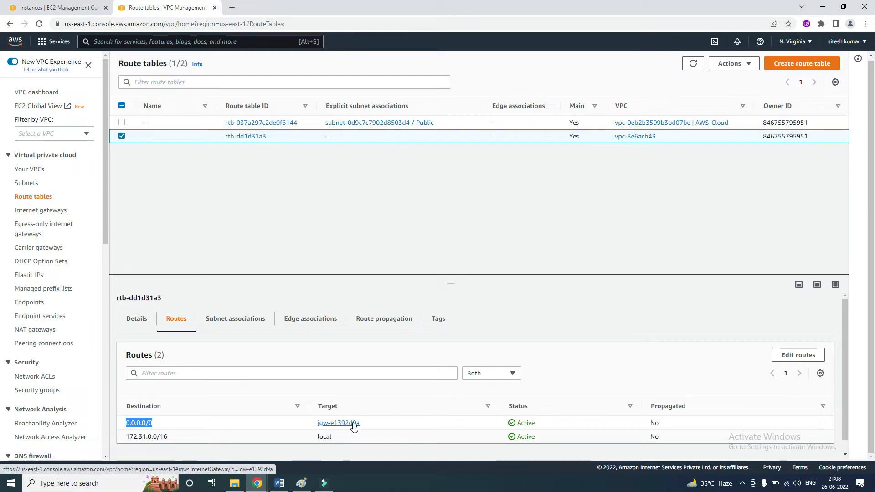
{"action": "left_click", "coordinate": [409, 232]}
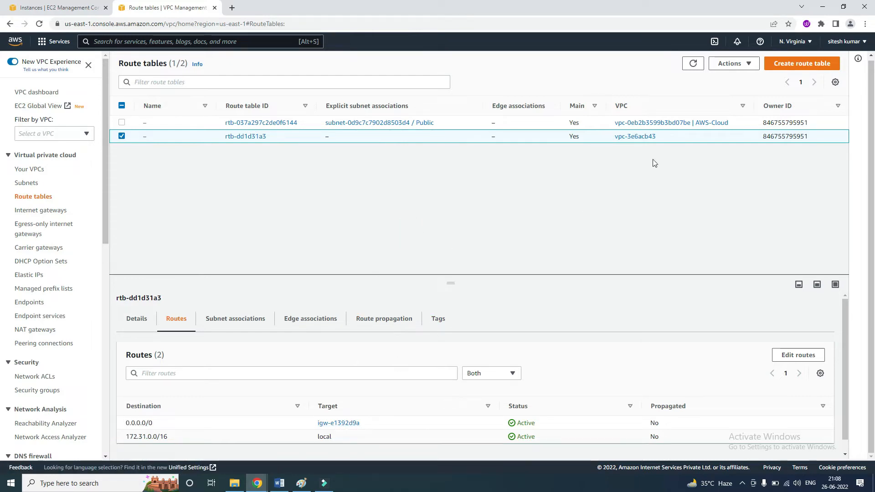
Create a route table named PrivateRT in the default VPC vpc-3e6acb43.
{"action": "left_click", "coordinate": [784, 63]}
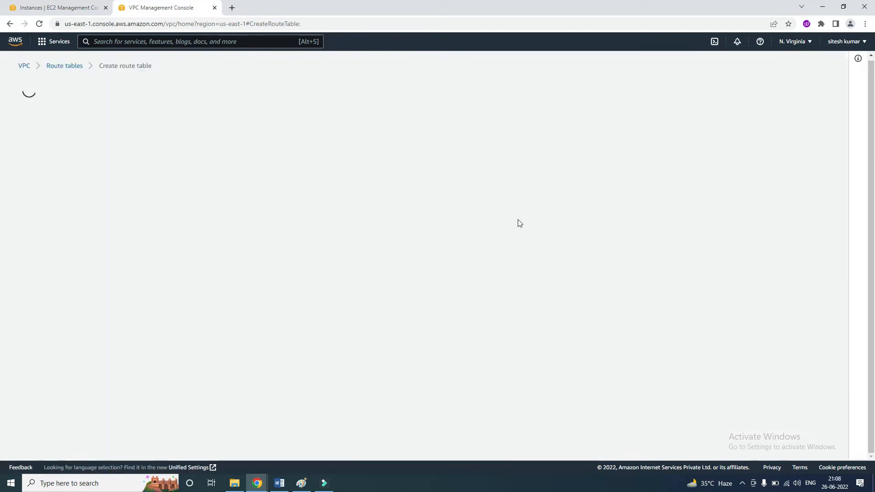
{"action": "type", "text": "PrivateRT"}
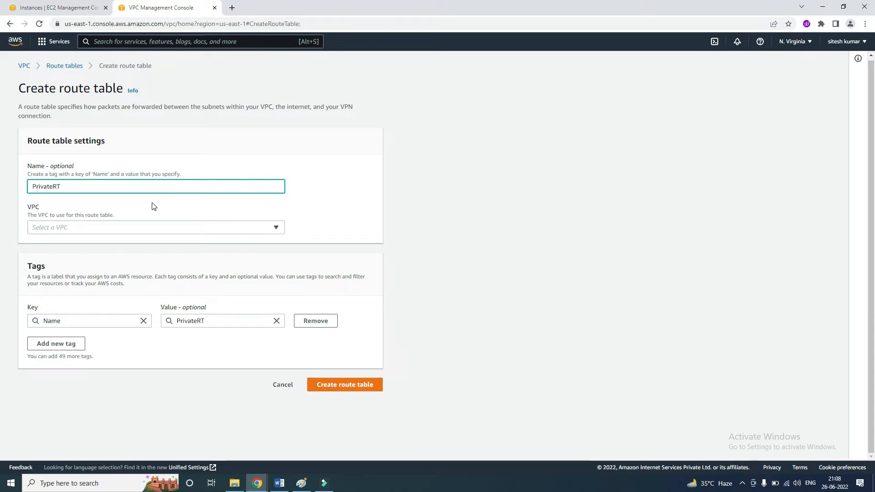
{"action": "left_click", "coordinate": [151, 228]}
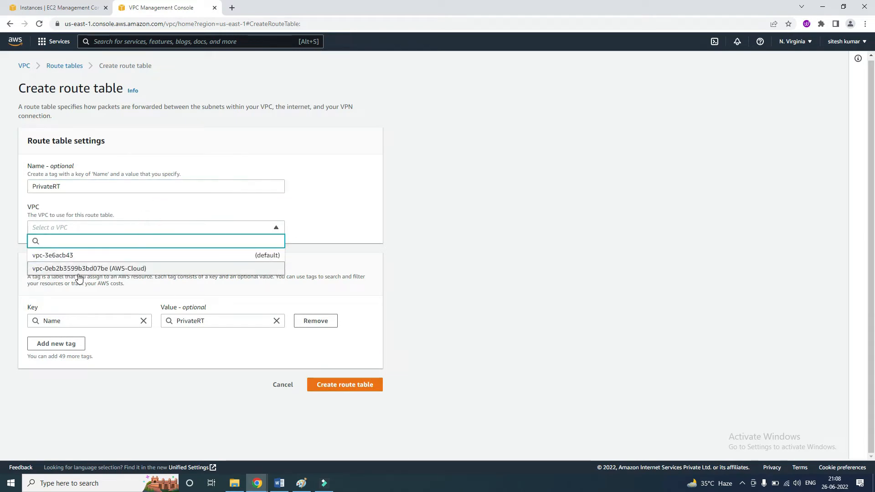
{"action": "left_click", "coordinate": [71, 255]}
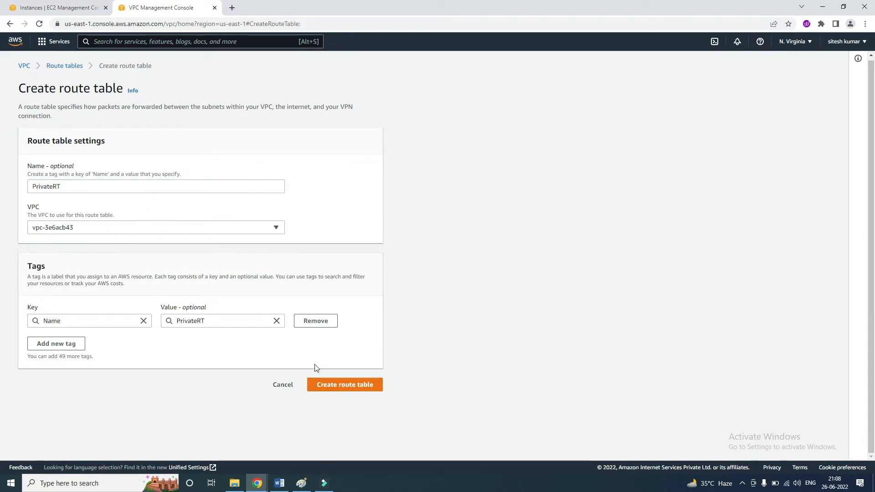
{"action": "left_click", "coordinate": [338, 386]}
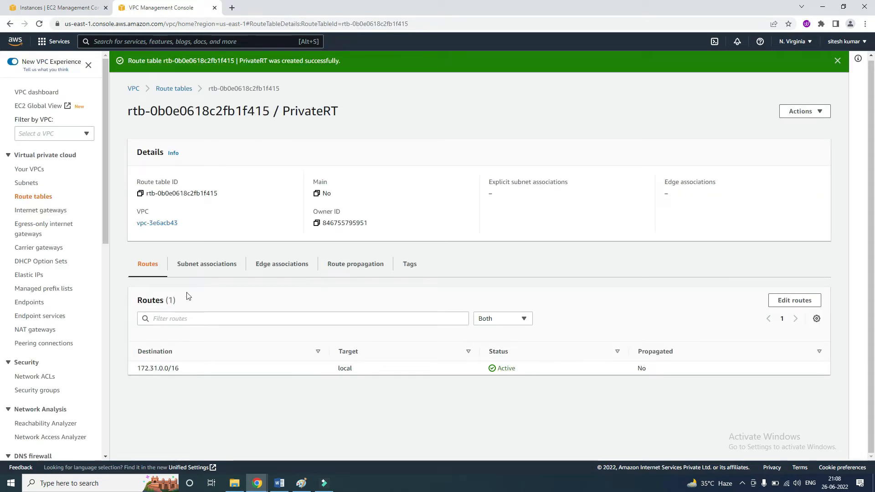
Associate Private_Subnet with the PrivateRT route table and save the association.
{"action": "left_click", "coordinate": [200, 267]}
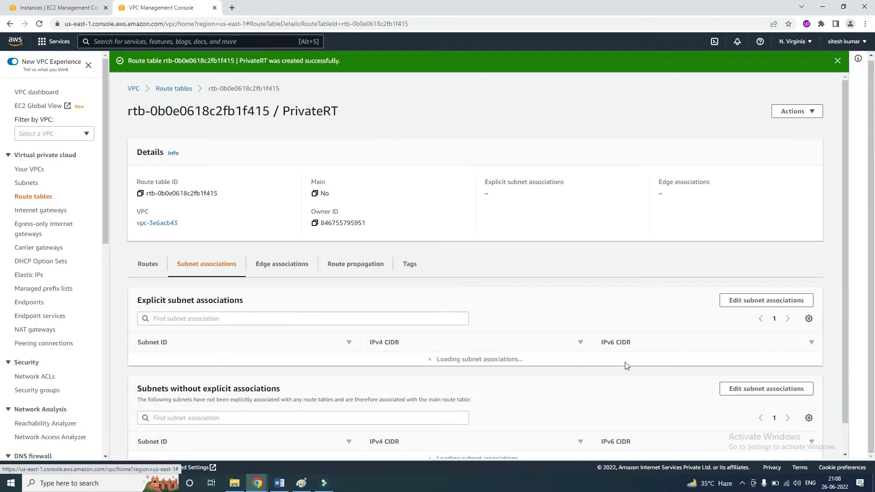
{"action": "left_click", "coordinate": [758, 305]}
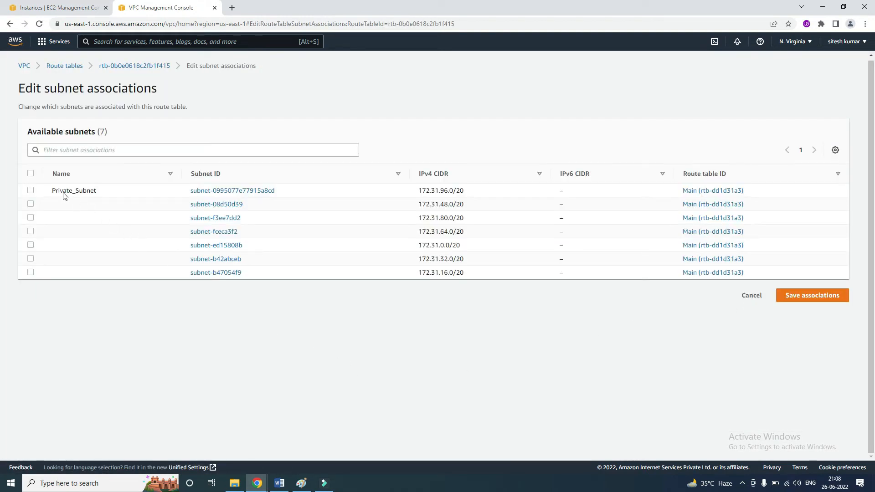
{"action": "left_click", "coordinate": [30, 191]}
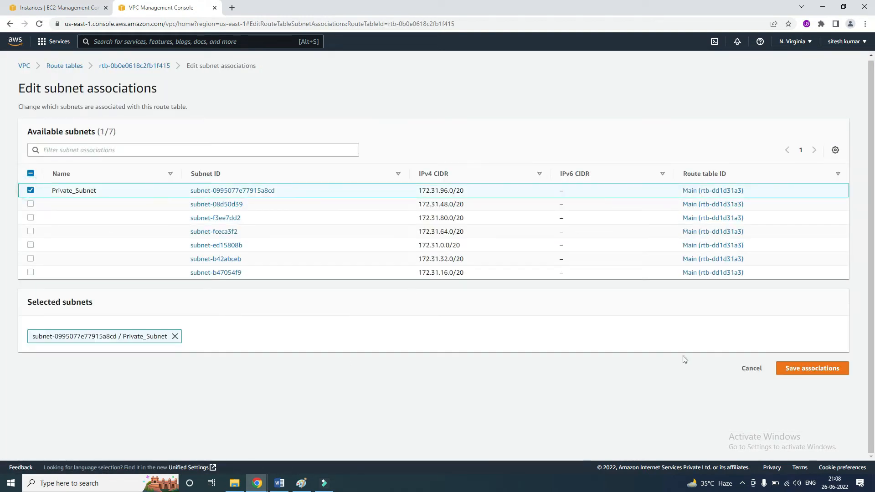
{"action": "left_click", "coordinate": [801, 372]}
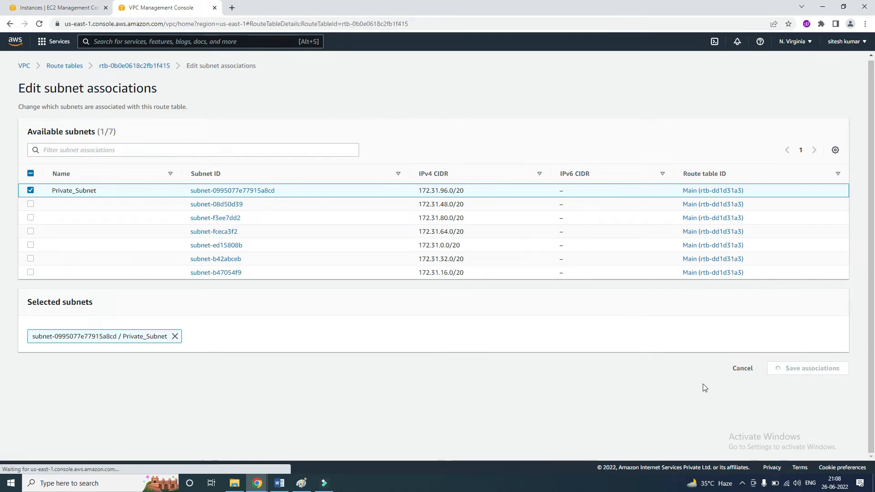
Examine PrivateRT's subnet associations and the destination of its only route.
{"action": "left_click", "coordinate": [211, 272]}
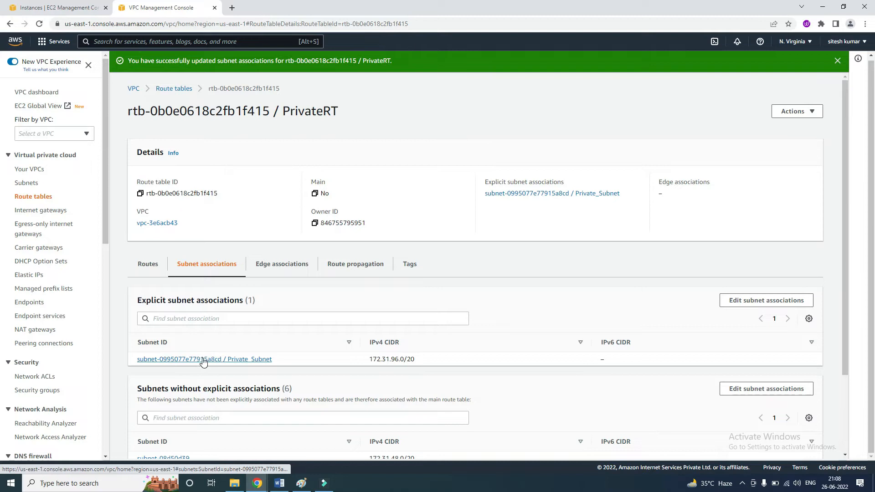
{"action": "left_click", "coordinate": [146, 270]}
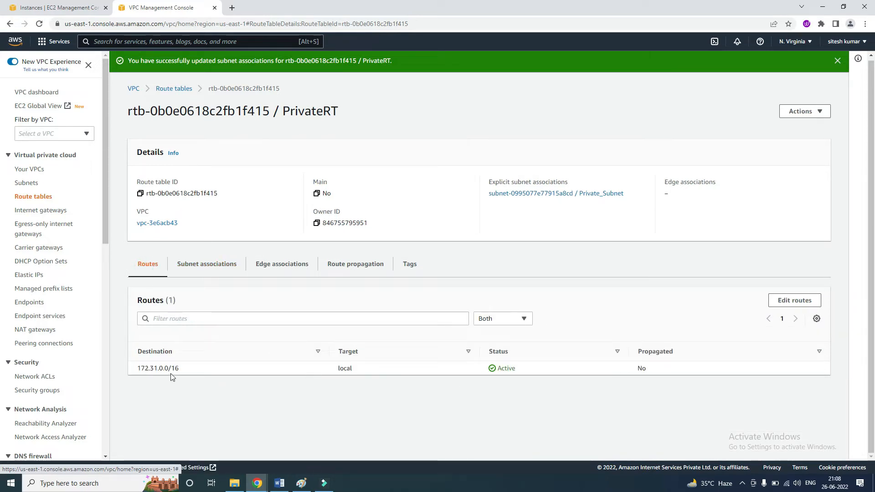
{"action": "left_click_drag", "start_coordinate": [186, 370], "coordinate": [132, 365]}
{"action": "left_click", "coordinate": [218, 373]}
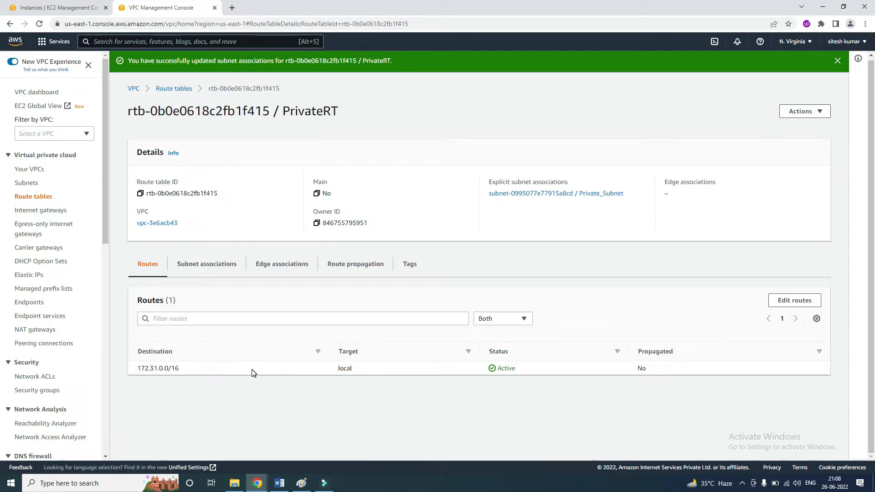
Switch to the Paint diagram, draw an arrow from the first public subnet to the private subnet, and outline the second private instance.
{"action": "key", "text": "alt+Tab"}
{"action": "mouse_move", "coordinate": [204, 279]}
{"action": "left_mouse_down"}
{"action": "mouse_move", "coordinate": [568, 279]}
{"action": "mouse_move", "coordinate": [553, 294]}
{"action": "left_mouse_up"}
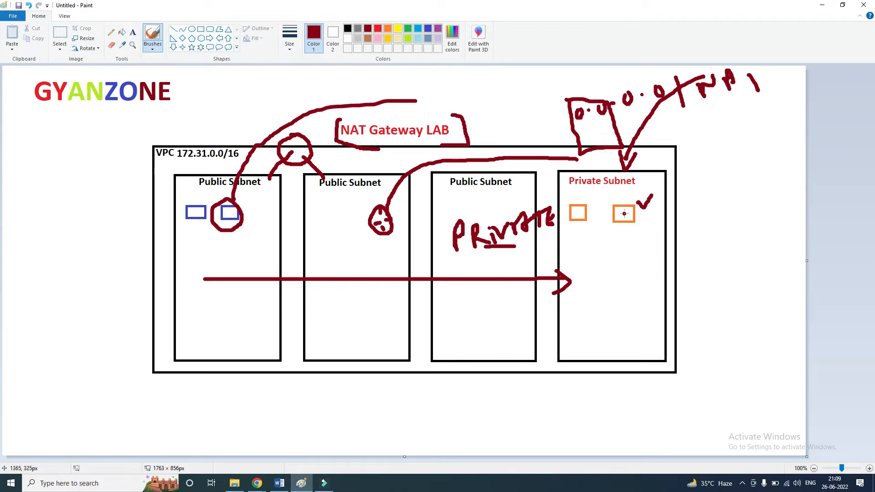
{"action": "mouse_move", "coordinate": [610, 203]}
{"action": "left_mouse_down"}
{"action": "mouse_move", "coordinate": [634, 230]}
{"action": "mouse_move", "coordinate": [652, 196]}
{"action": "left_mouse_up"}
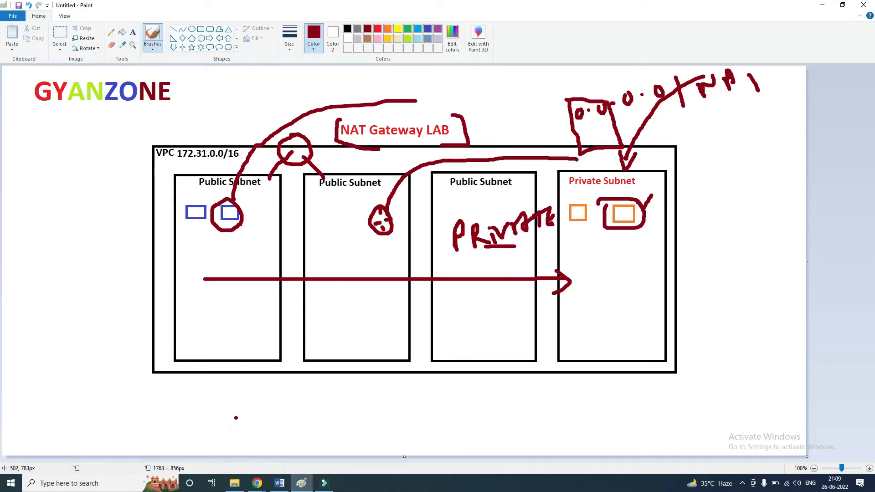
Switch to the EC2 Instances page in Chrome and start launching a t2.micro instance from the Amazon Linux 2 kernel 5.10 AMI.
{"action": "left_click", "coordinate": [266, 484]}
{"action": "left_click", "coordinate": [308, 440]}
{"action": "left_click", "coordinate": [64, 7]}
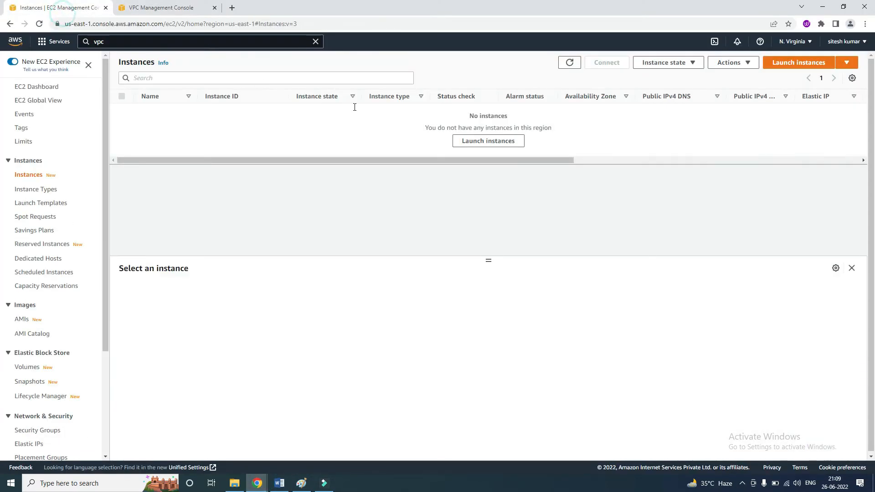
{"action": "left_click", "coordinate": [782, 61]}
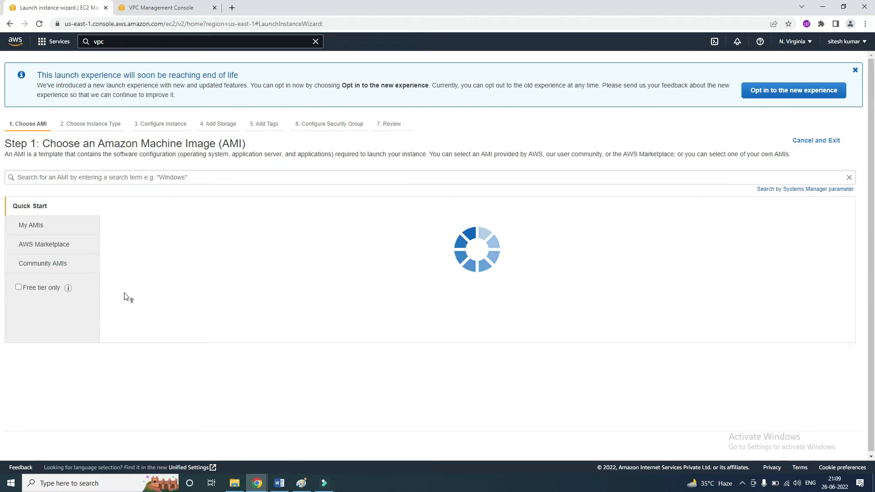
{"action": "left_click", "coordinate": [804, 228]}
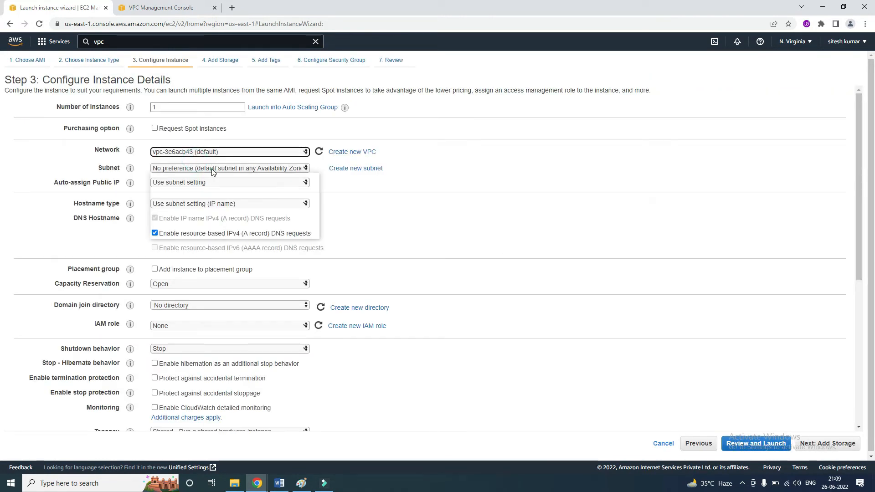
Place the instance in Private_Subnet, set Auto-assign Public IP to Enable, and continue to storage.
{"action": "left_click", "coordinate": [256, 168]}
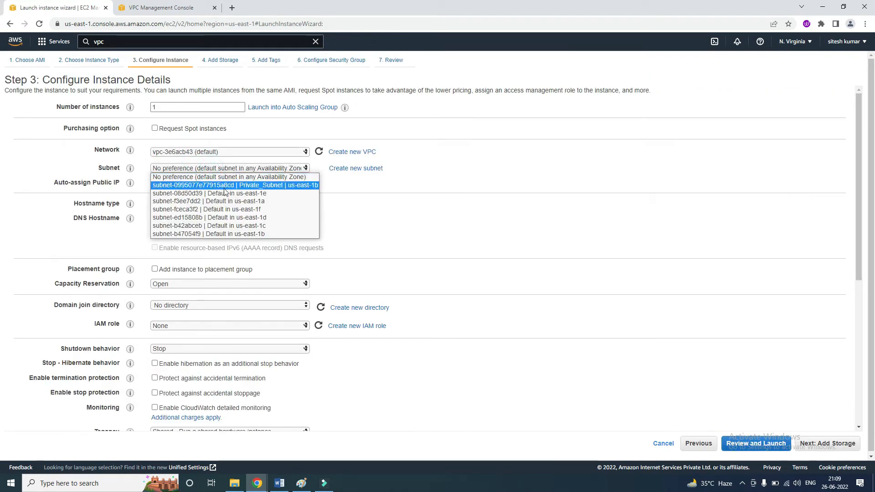
{"action": "left_click", "coordinate": [272, 185]}
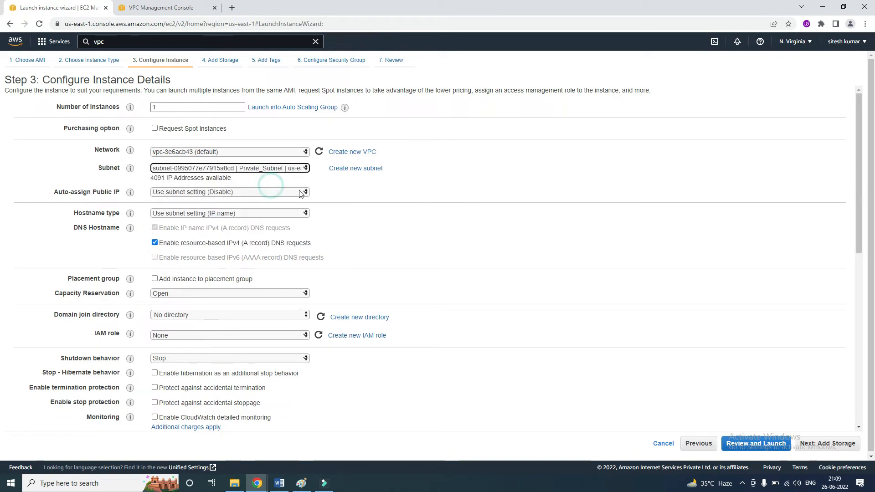
{"action": "left_click", "coordinate": [160, 192]}
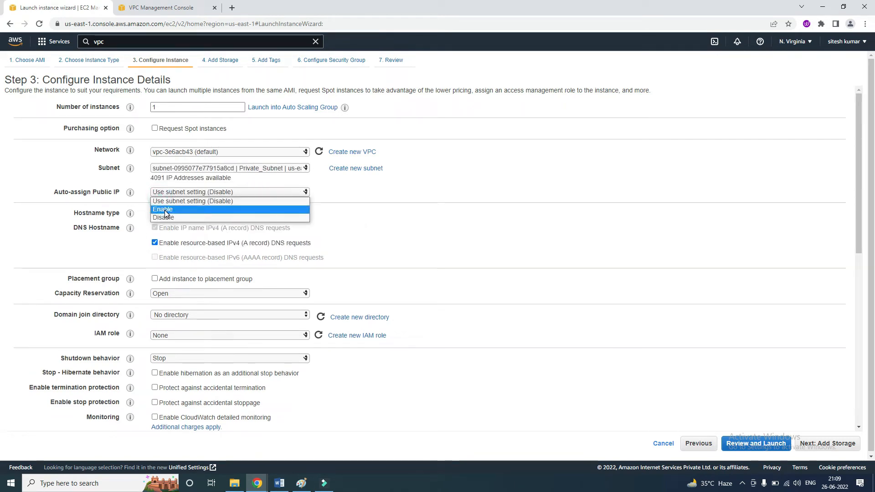
{"action": "left_click", "coordinate": [164, 209]}
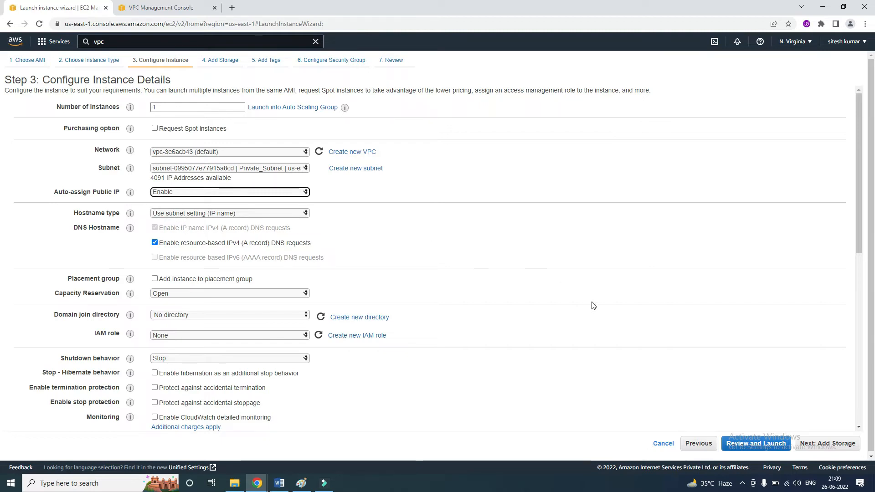
{"action": "left_click", "coordinate": [813, 446]}
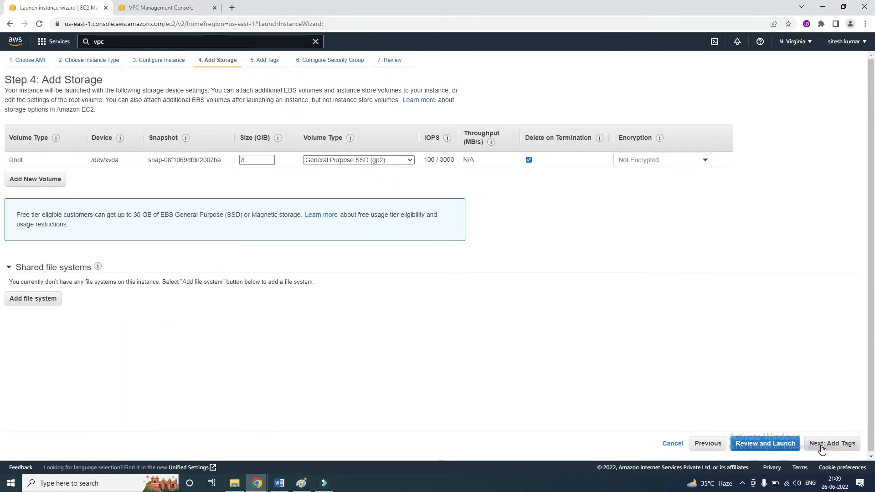
Keep the default storage and assign the existing security group For_Linux_SSH, proceeding to the launch review.
{"action": "left_click", "coordinate": [822, 447]}
{"action": "left_click", "coordinate": [822, 447]}
{"action": "left_click", "coordinate": [144, 126]}
{"action": "left_click", "coordinate": [16, 177]}
{"action": "left_click", "coordinate": [826, 444]}
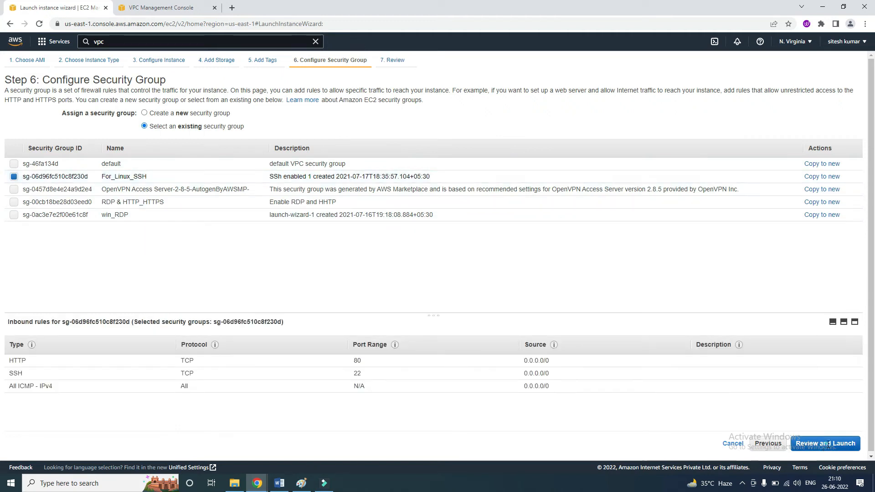
Launch the private-subnet instance with the existing laptop key pair, acknowledging key access, and return to the instances list.
{"action": "left_click", "coordinate": [843, 444]}
{"action": "left_click", "coordinate": [324, 287]}
{"action": "left_click", "coordinate": [323, 303]}
{"action": "left_click", "coordinate": [301, 301]}
{"action": "left_click", "coordinate": [536, 340]}
{"action": "left_click", "coordinate": [838, 351]}
Start another Amazon Linux 2 instance launch in the default VPC, using subnet-08d50d39, the default subnet in us-east-1e.
{"action": "left_click", "coordinate": [797, 60]}
{"action": "left_click", "coordinate": [802, 227]}
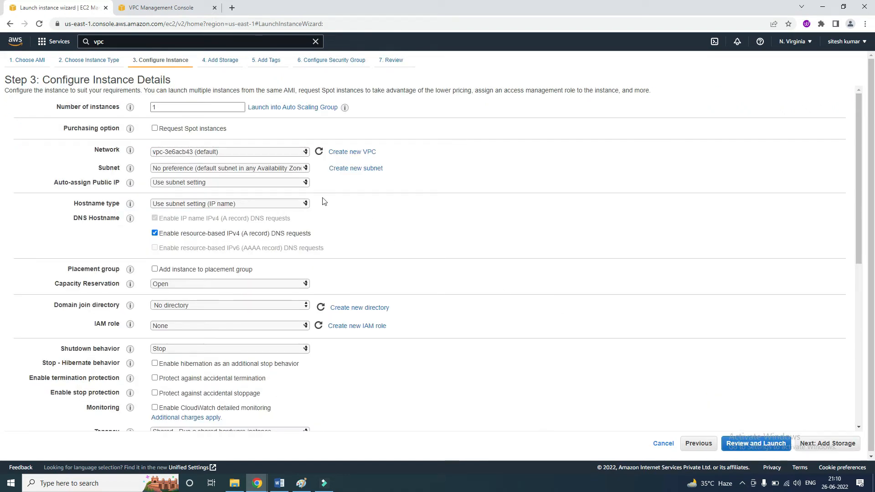
{"action": "left_click", "coordinate": [236, 151]}
{"action": "left_click", "coordinate": [236, 151]}
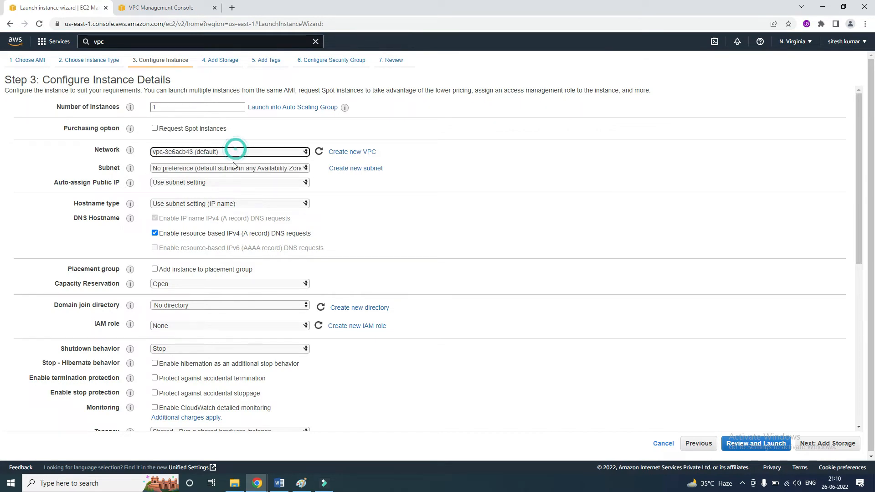
{"action": "left_click", "coordinate": [234, 169]}
{"action": "left_click", "coordinate": [239, 193]}
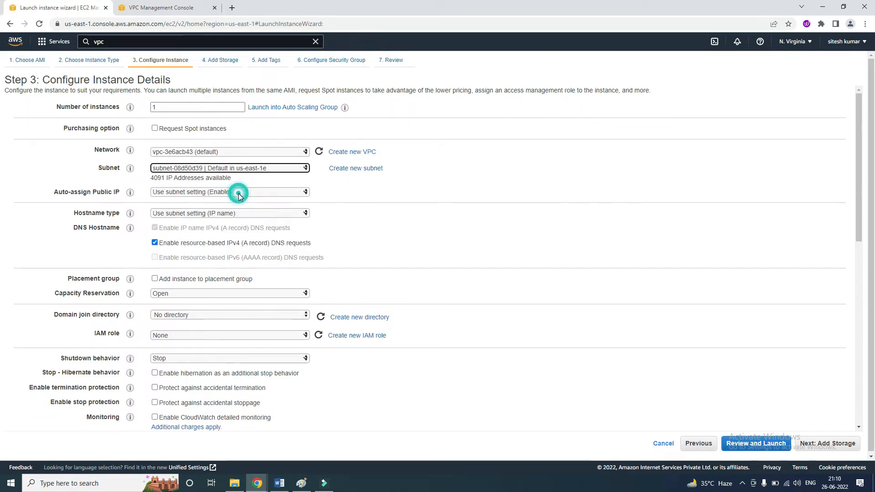
Leave storage and tags at their defaults and select the existing For_Linux_SSH security group for the public instance.
{"action": "left_click", "coordinate": [827, 444]}
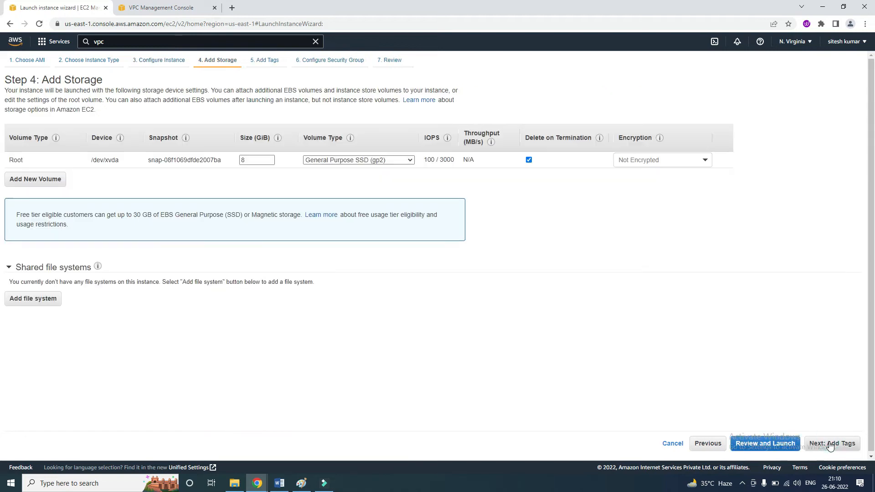
{"action": "left_click", "coordinate": [835, 443]}
{"action": "left_click", "coordinate": [821, 443]}
{"action": "left_click", "coordinate": [145, 126]}
{"action": "left_click", "coordinate": [13, 176]}
{"action": "left_click", "coordinate": [825, 444]}
Launch the public-subnet instance, acknowledging access to the existing key pair, and refresh the instances list.
{"action": "left_click", "coordinate": [844, 444]}
{"action": "left_click", "coordinate": [302, 301]}
{"action": "left_click", "coordinate": [543, 338]}
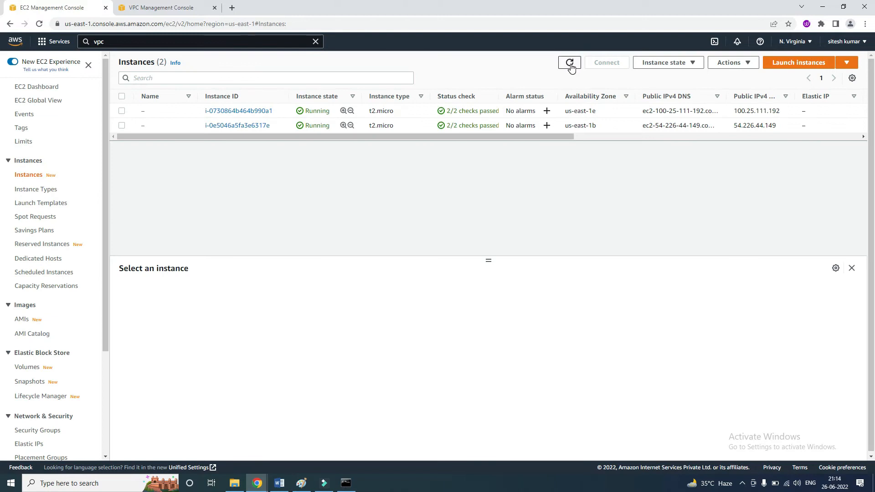
{"action": "left_click", "coordinate": [570, 63]}
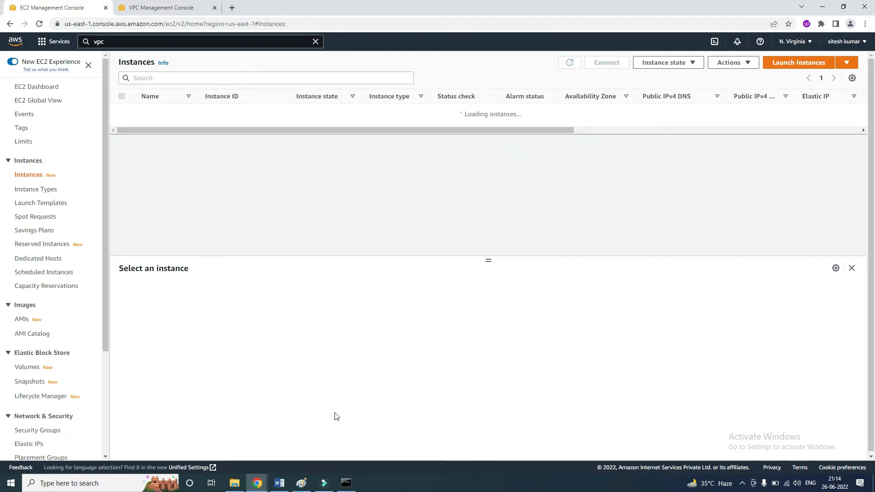
In Command Prompt, change to the Downloads folder and begin an ssh -i command with the laptop key pair's .pem file and ec2-user@.
{"action": "key", "text": "alt+Tab"}
{"action": "key", "text": "Return"}
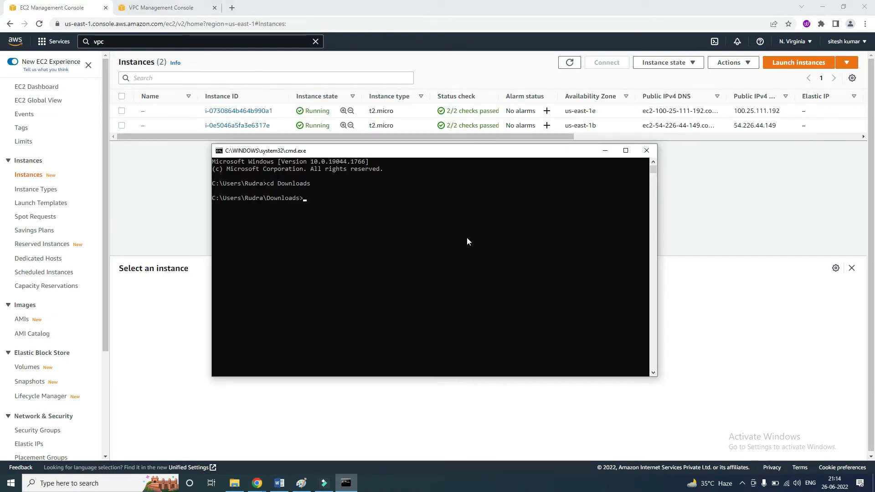
{"action": "type", "text": "ssh -i Home_Rahul_Laptop.pem "}
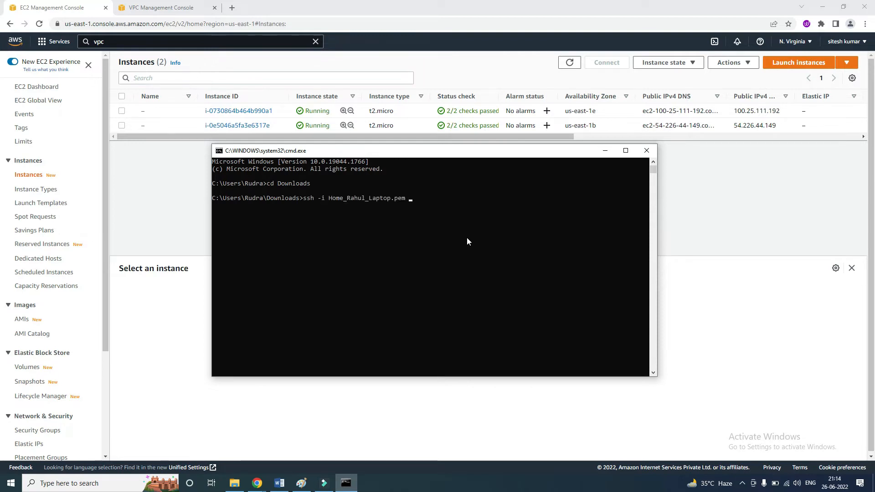
{"action": "type", "text": "ec2-user@"}
Check the public IPv4 address, key name and subnet ID of the us-east-1e instance in the EC2 console.
{"action": "left_click", "coordinate": [168, 206]}
{"action": "scroll", "coordinate": [354, 142], "scroll_direction": "right", "scroll_amount": 5}
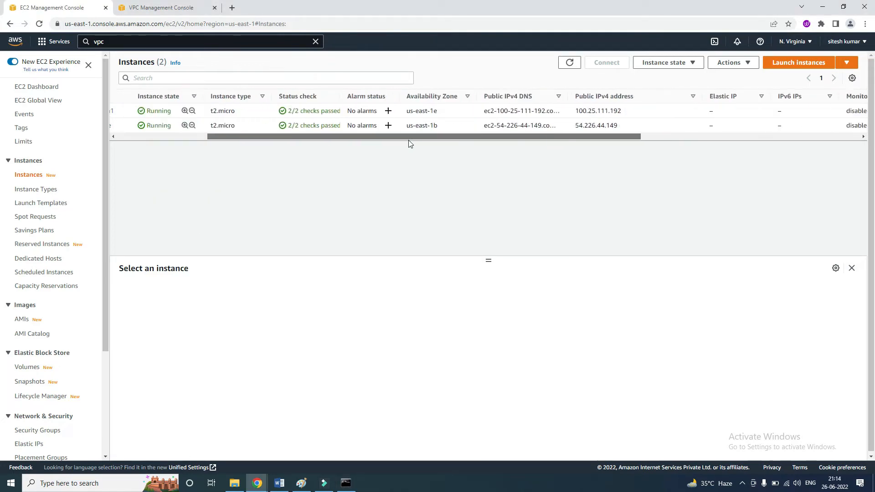
{"action": "scroll", "coordinate": [409, 144], "scroll_direction": "right", "scroll_amount": 5}
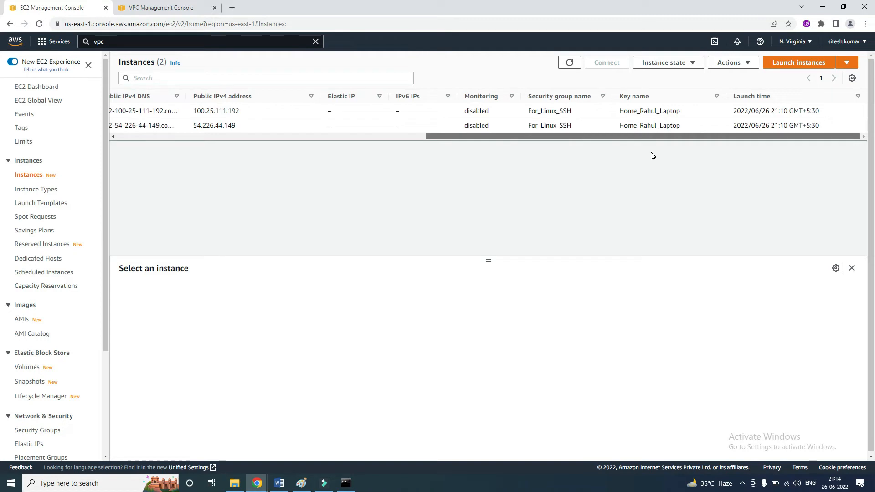
{"action": "scroll", "coordinate": [524, 160], "scroll_direction": "left", "scroll_amount": 5}
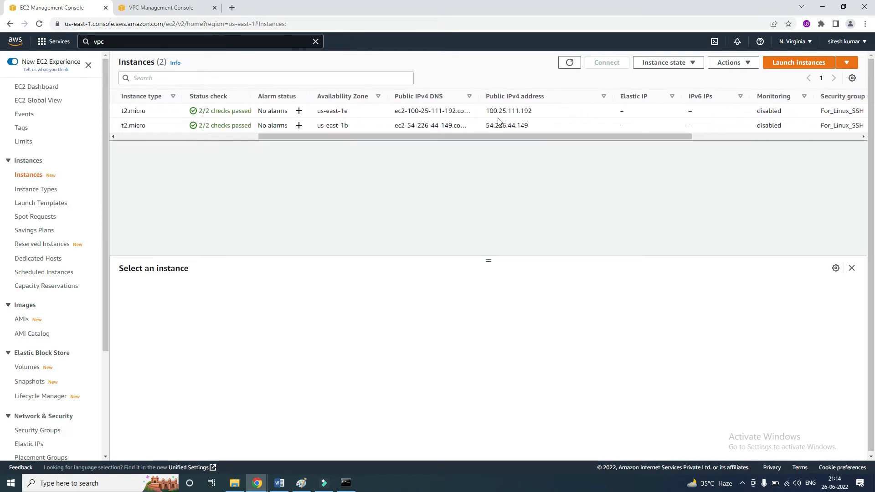
{"action": "left_click_drag", "start_coordinate": [544, 111], "coordinate": [487, 111]}
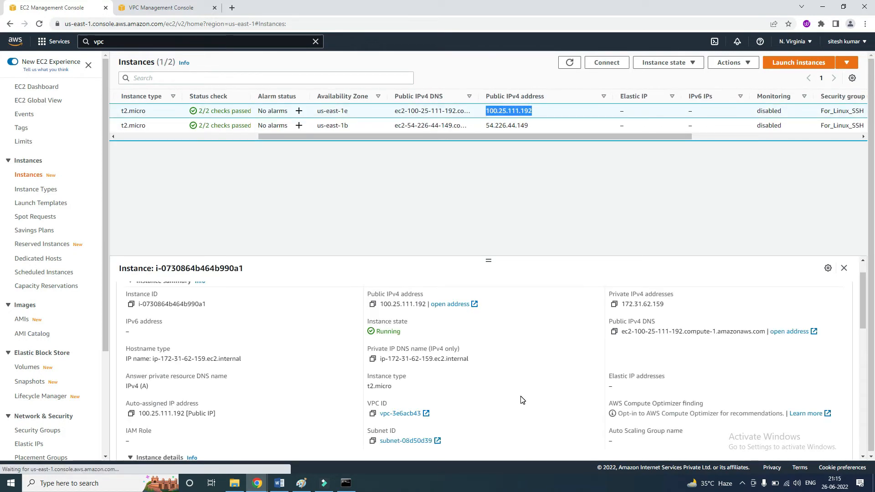
{"action": "scroll", "coordinate": [502, 410], "scroll_direction": "down", "scroll_amount": 1}
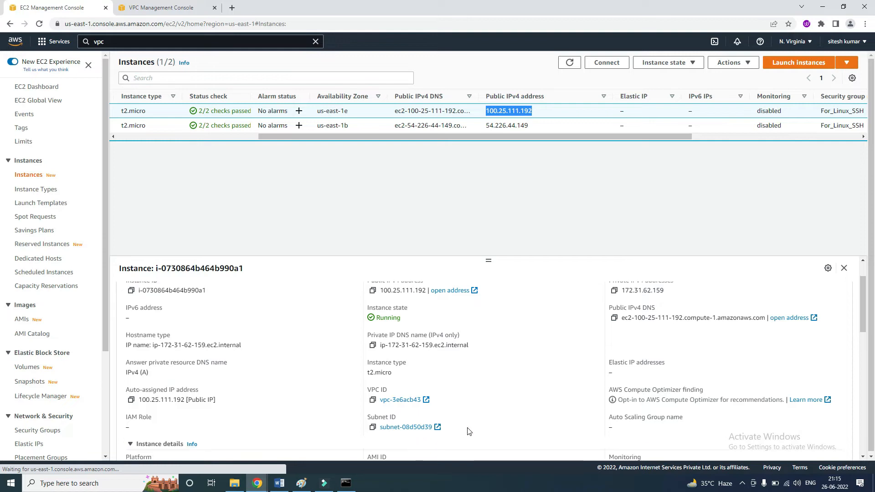
{"action": "left_click_drag", "start_coordinate": [379, 428], "coordinate": [451, 427]}
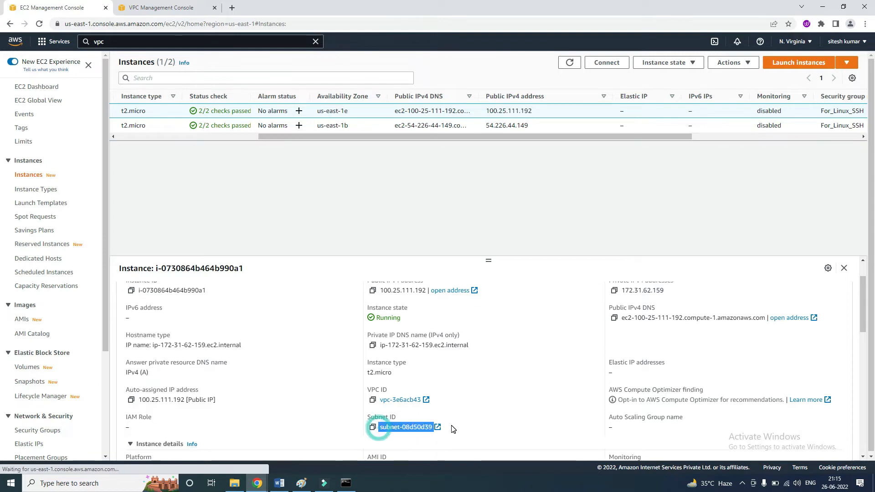
Select only the us-east-1b instance and examine its subnet ID and instance details.
{"action": "left_click", "coordinate": [148, 139]}
{"action": "left_click", "coordinate": [121, 111]}
{"action": "left_click", "coordinate": [122, 124]}
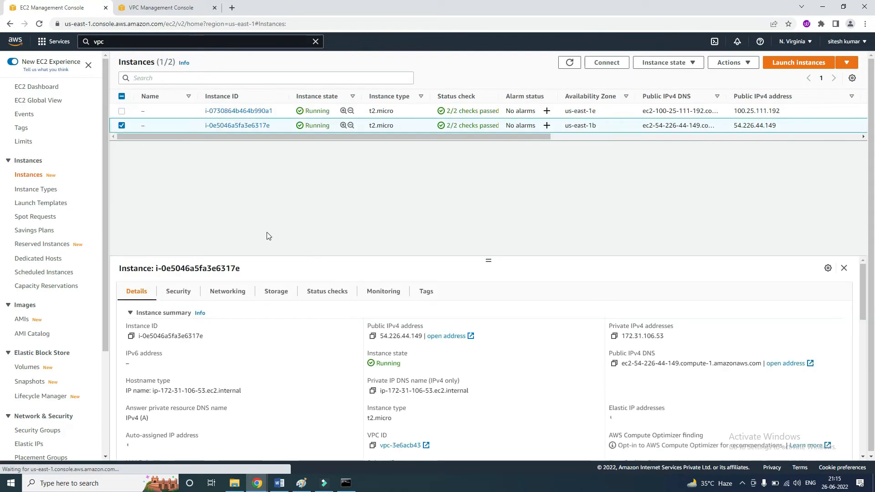
{"action": "scroll", "coordinate": [443, 412], "scroll_direction": "down", "scroll_amount": 4}
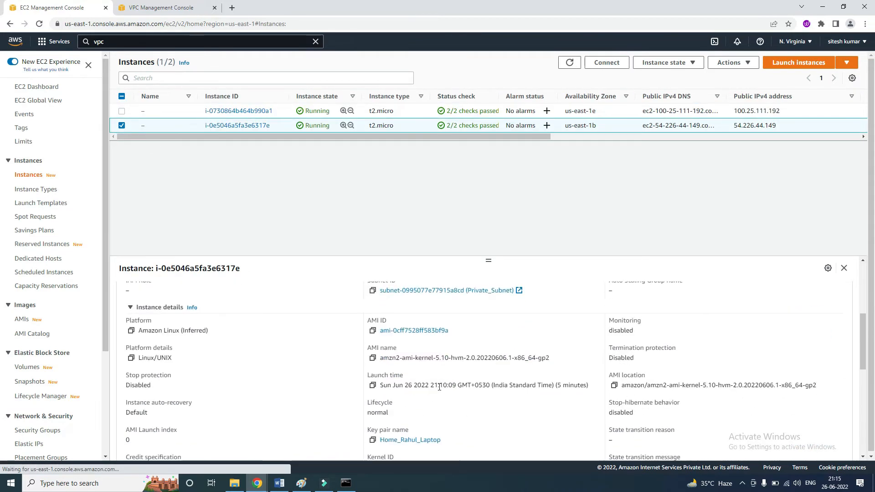
{"action": "scroll", "coordinate": [528, 326], "scroll_direction": "up", "scroll_amount": 1}
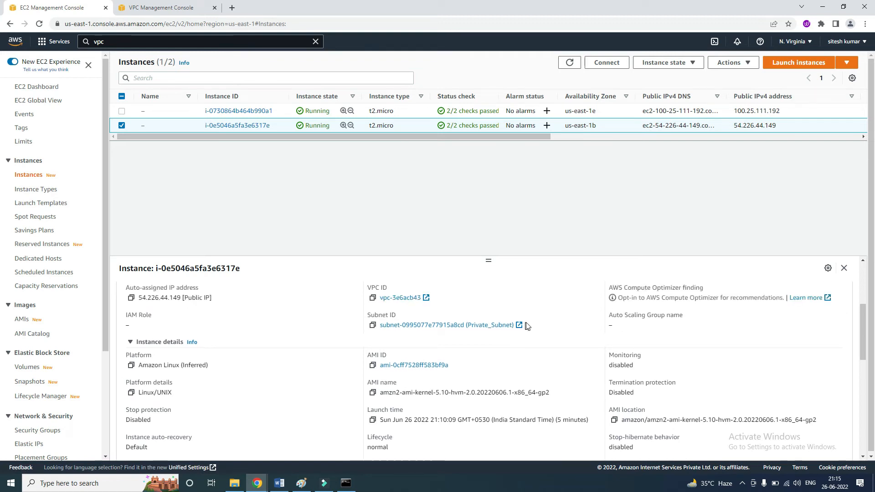
{"action": "left_click_drag", "start_coordinate": [527, 324], "coordinate": [380, 334]}
{"action": "left_click", "coordinate": [530, 168]}
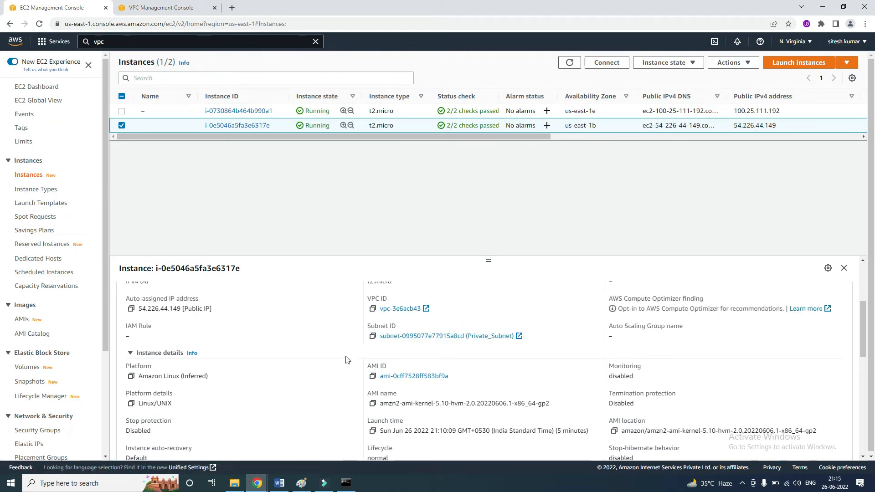
{"action": "scroll", "coordinate": [348, 360], "scroll_direction": "up", "scroll_amount": 3}
{"action": "left_click", "coordinate": [373, 336]}
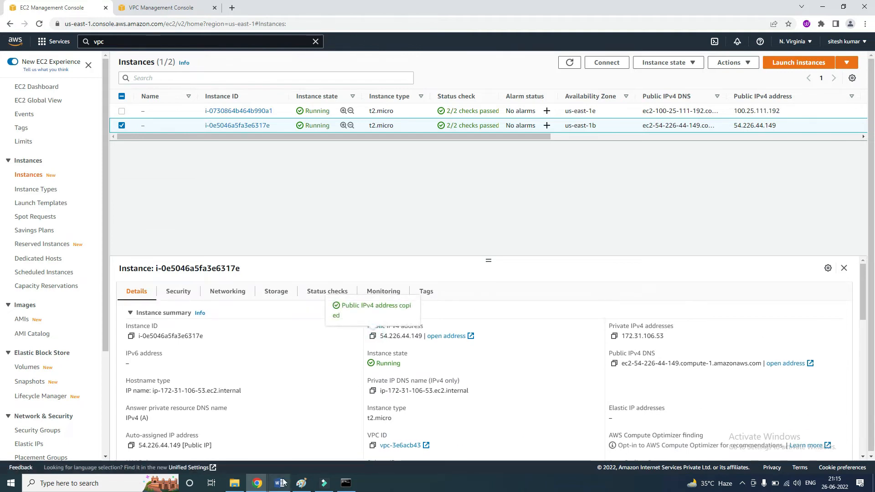
{"action": "left_click", "coordinate": [346, 483]}
{"action": "key", "text": "ctrl+v"}
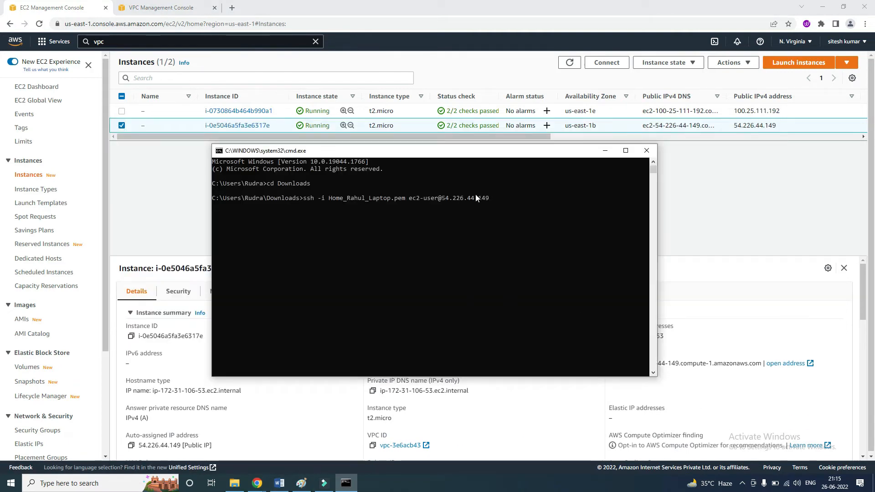
{"action": "key", "text": "Return"}
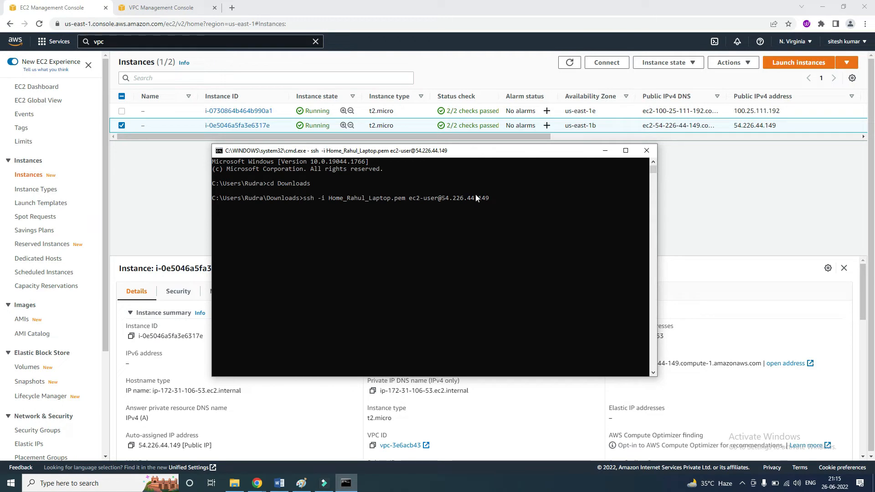
Open a second Command Prompt, change to Downloads, and begin an ssh -i command with the laptop key pair's .pem file and ec2-user@.
{"action": "key", "text": "super+r"}
{"action": "type", "text": "cmd"}
{"action": "key", "text": "Return"}
{"action": "left_click_drag", "start_coordinate": [384, 58], "coordinate": [545, 114]}
{"action": "type", "text": "cd Downloads"}
{"action": "key", "text": "Return"}
{"action": "type", "text": "ssh -i "}
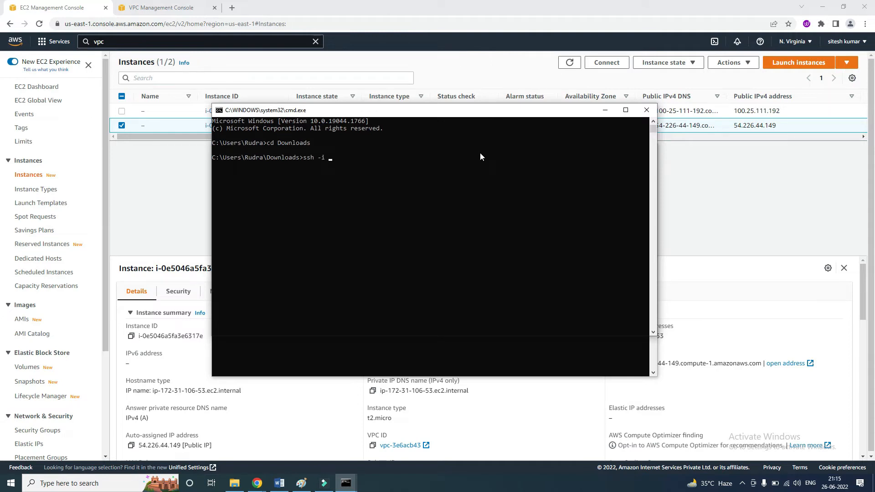
{"action": "type", "text": "H"}
{"action": "key", "text": "Tab"}
{"action": "type", "text": "ec2-user@"}
{"action": "left_click", "coordinate": [121, 126]}
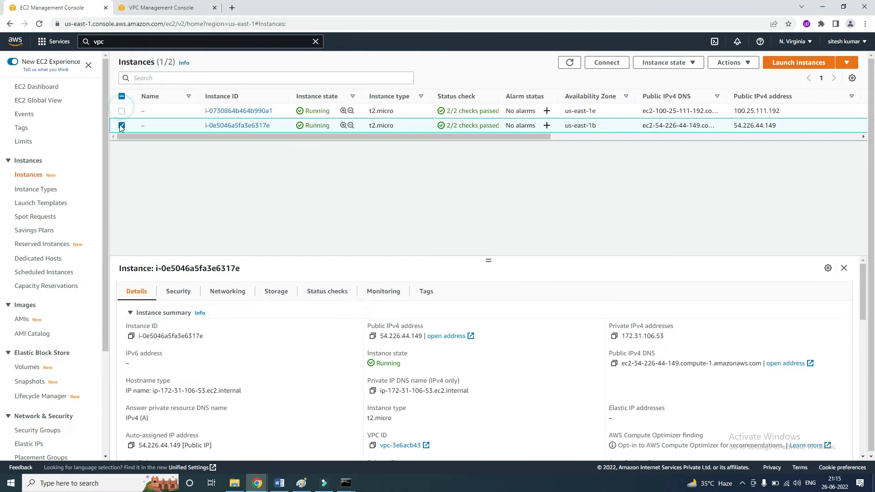
{"action": "left_click", "coordinate": [122, 111]}
{"action": "left_click", "coordinate": [121, 126]}
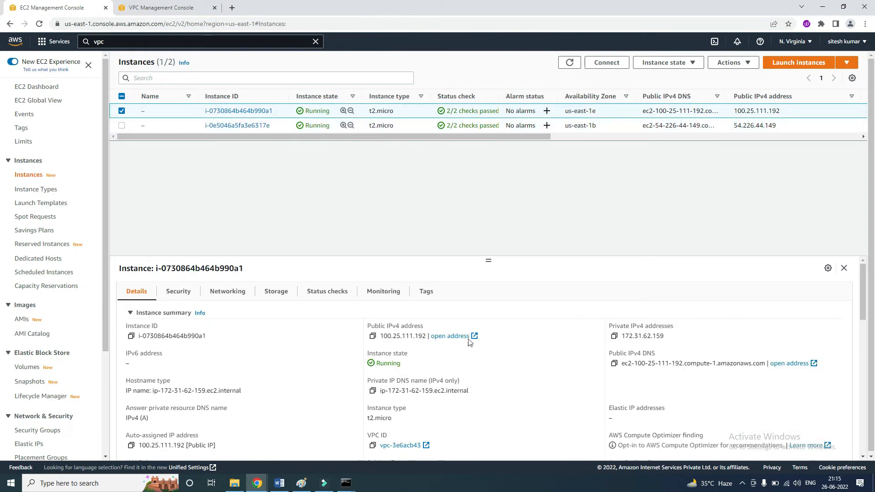
{"action": "left_click", "coordinate": [372, 336]}
{"action": "key", "text": "alt+Tab"}
{"action": "key", "text": "ctrl+v"}
{"action": "key", "text": "Return"}
{"action": "type", "text": "y"}
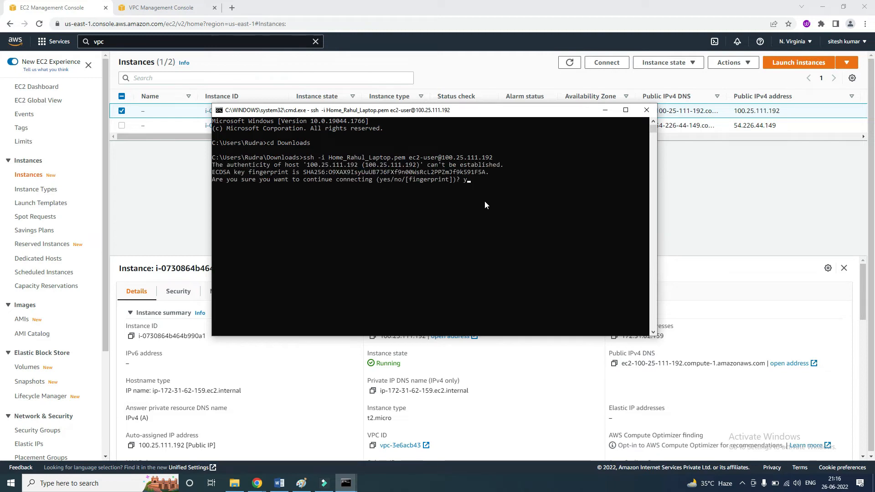
{"action": "type", "text": "yes"}
{"action": "key", "text": "Return"}
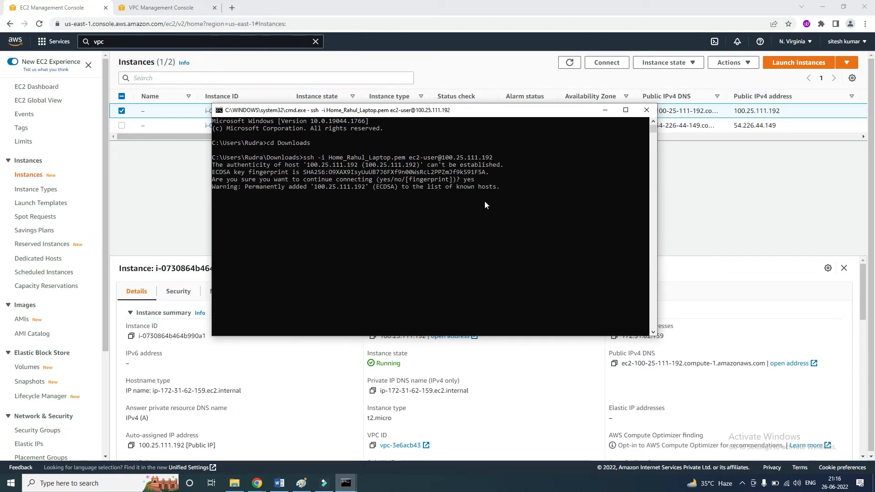
Switch to the first Command Prompt window and examine the output of the SSH attempt to 54.226.44.149.
{"action": "left_click", "coordinate": [332, 243]}
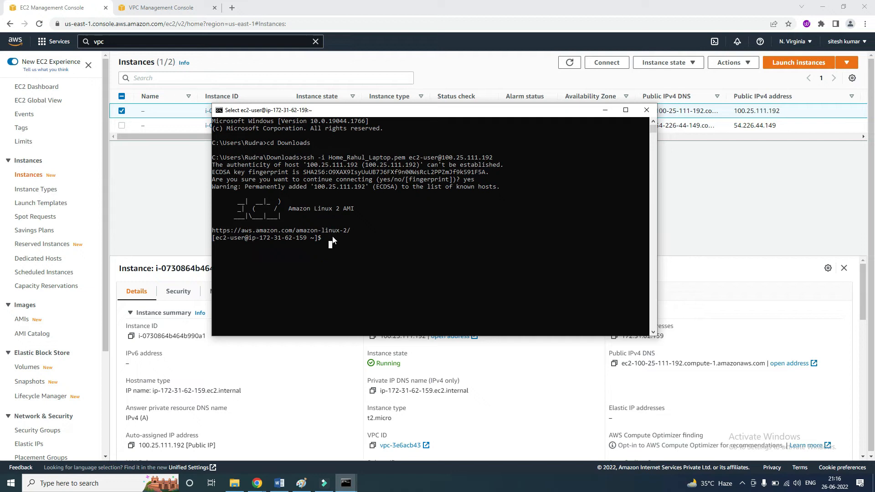
{"action": "key", "text": "alt+Tab"}
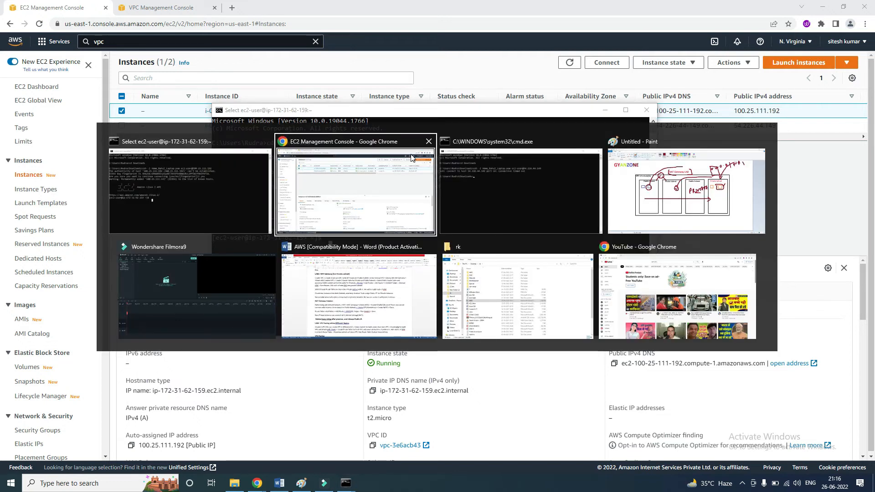
{"action": "left_click_drag", "start_coordinate": [224, 206], "coordinate": [460, 211]}
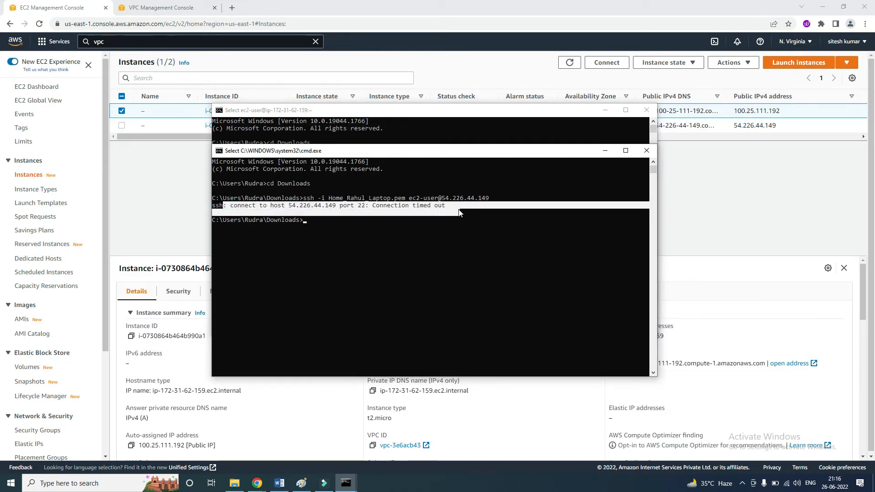
{"action": "left_click", "coordinate": [433, 228]}
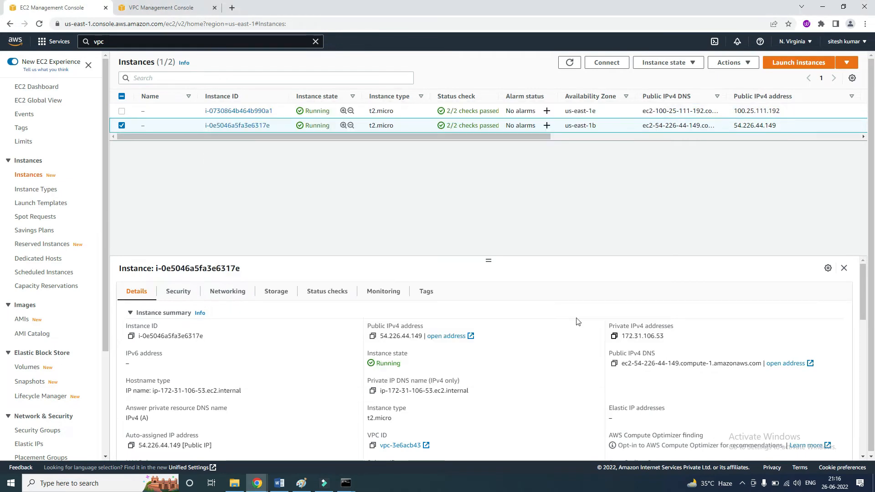
Copy the us-east-1b instance's private IPv4 address, 172.31.106.53, and return to the public instance's SSH session.
{"action": "left_click", "coordinate": [614, 336]}
{"action": "key", "text": "alt+Tab"}
{"action": "left_click", "coordinate": [359, 245]}
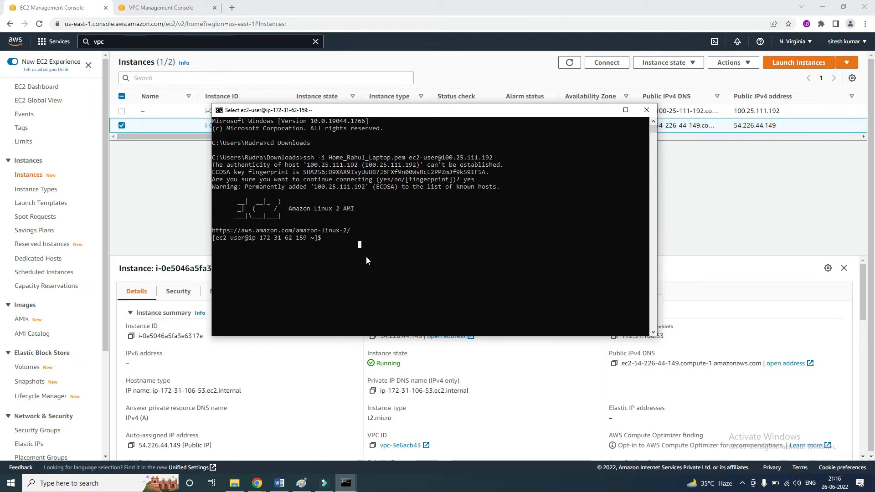
Switch to the root user on the public instance with sudo su and sudo su -.
{"action": "type", "text": "sudo"}
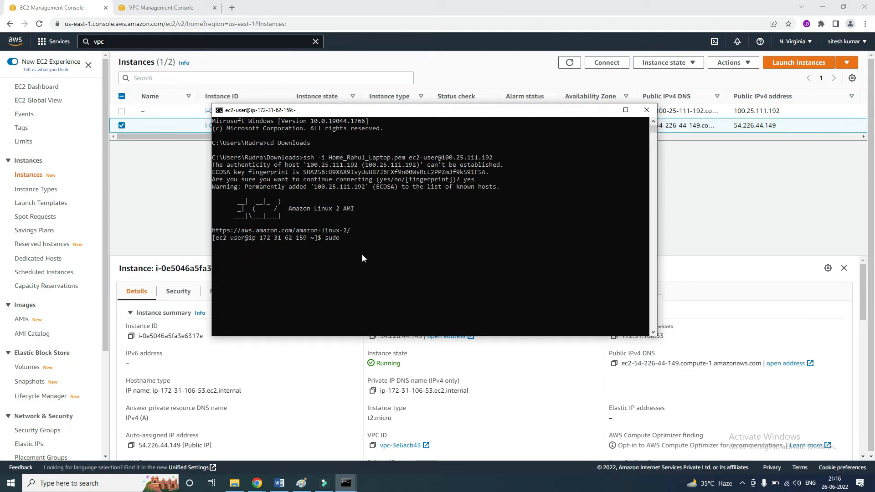
{"action": "type", "text": " su"}
{"action": "key", "text": "Return"}
{"action": "type", "text": "sudo su -"}
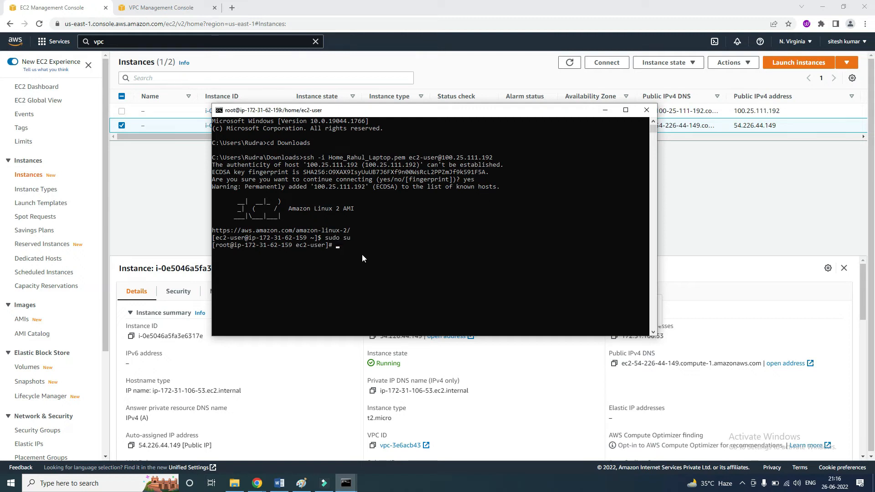
{"action": "key", "text": "Return"}
{"action": "key", "text": "Return"}
Create test.pem in vi on the public instance, paste the laptop key pair's private key into it, and save the file.
{"action": "type", "text": "vi "}
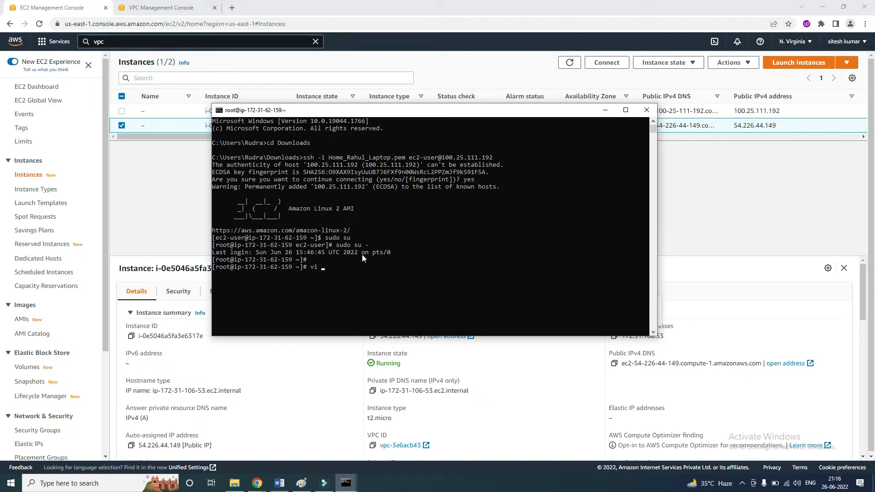
{"action": "type", "text": "test.pem"}
{"action": "key", "text": "Return"}
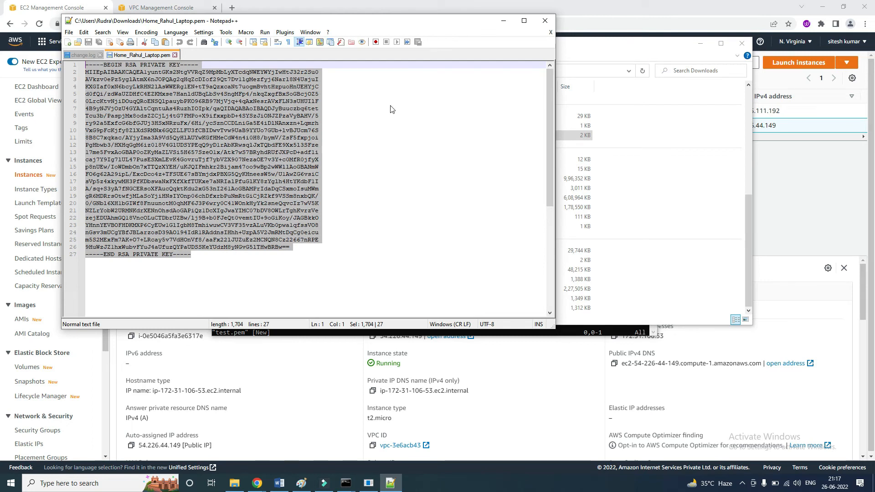
{"action": "key", "text": "alt+Tab"}
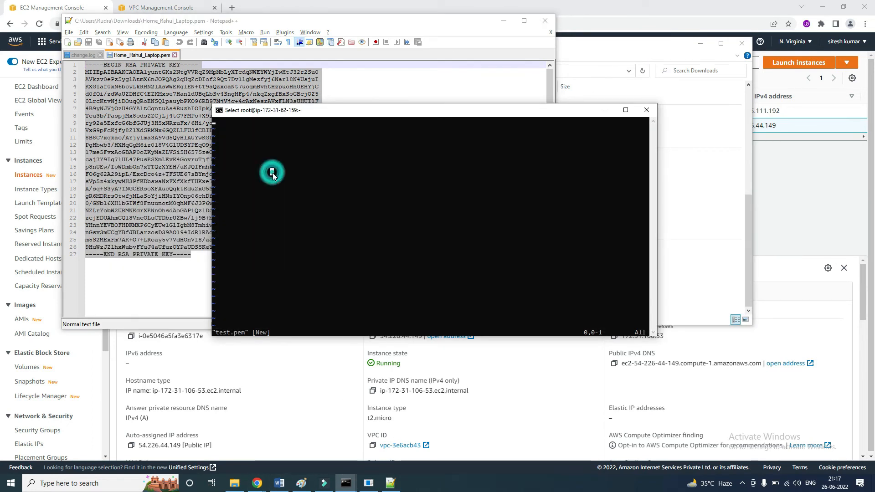
{"action": "key", "text": "i"}
{"action": "right_click", "coordinate": [266, 162]}
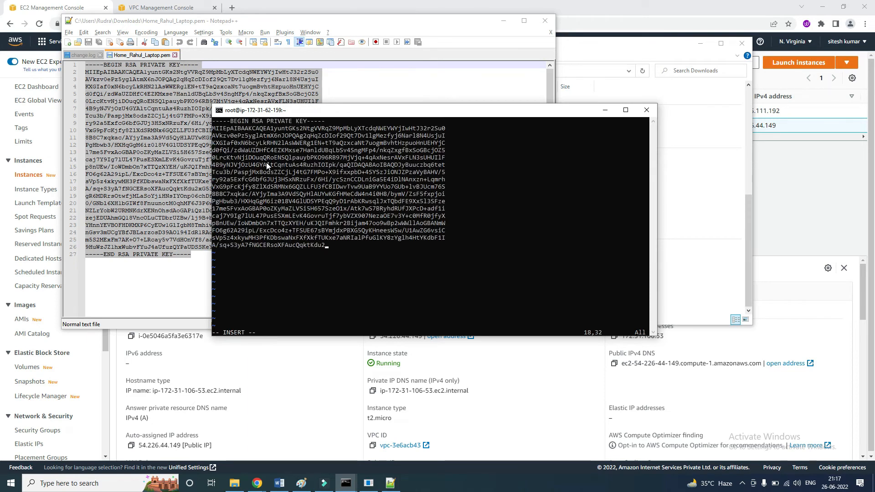
{"action": "key", "text": "Escape"}
{"action": "type", "text": ":wq"}
{"action": "key", "text": "Return"}
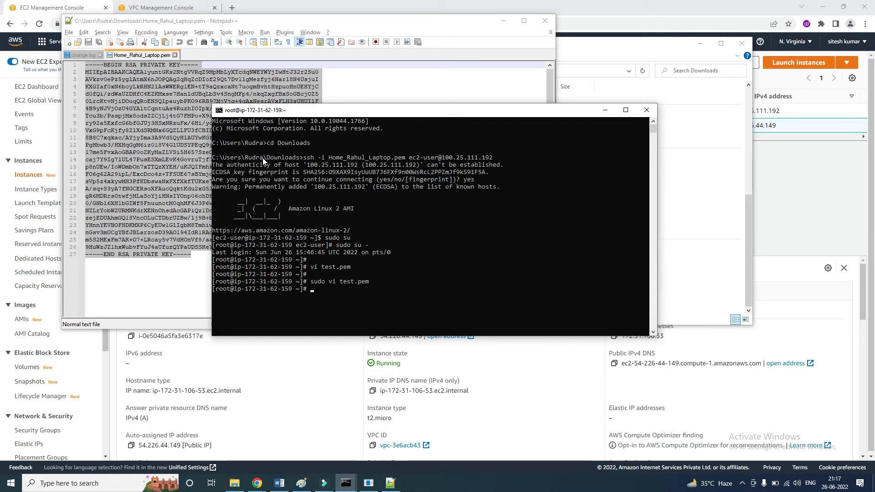
Set the permissions of test.pem to 700 with chmod.
{"action": "type", "text": "chmod "}
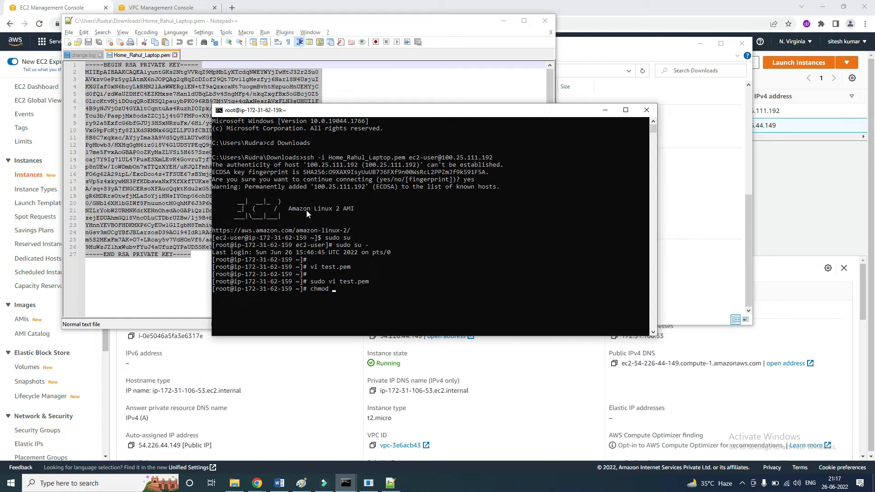
{"action": "type", "text": "700 test.pem"}
{"action": "key", "text": "Return"}
{"action": "key", "text": "Return"}
{"action": "type", "text": "ssh "}
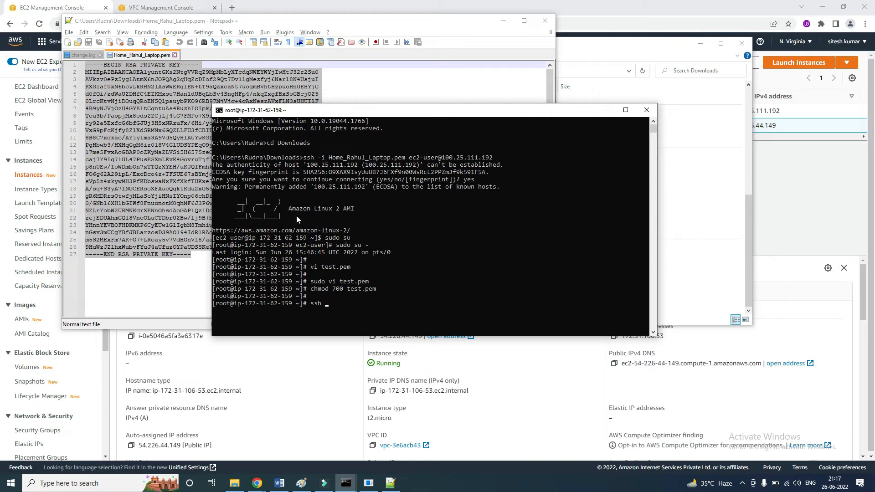
{"action": "type", "text": "-i test.pem ec2-user@"}
{"action": "left_click", "coordinate": [615, 338]}
{"action": "key", "text": "alt+Tab"}
{"action": "key", "text": "ctrl+v"}
{"action": "key", "text": "Return"}
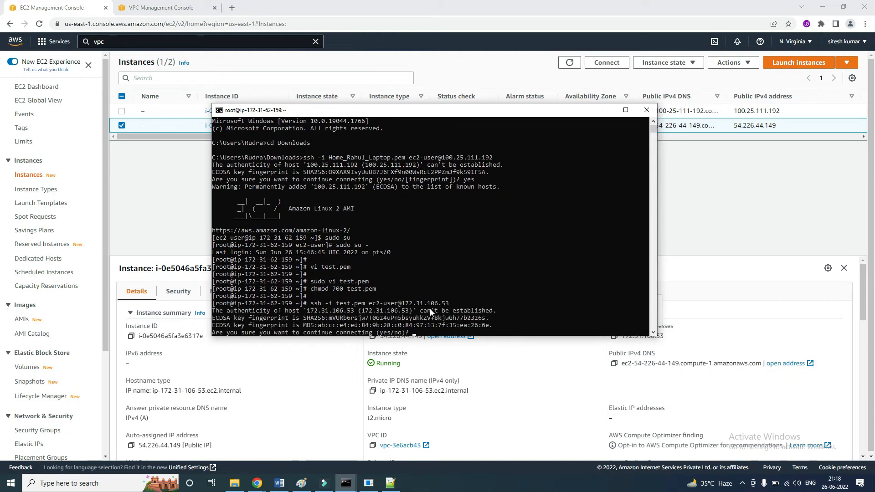
{"action": "type", "text": "yes"}
{"action": "key", "text": "Return"}
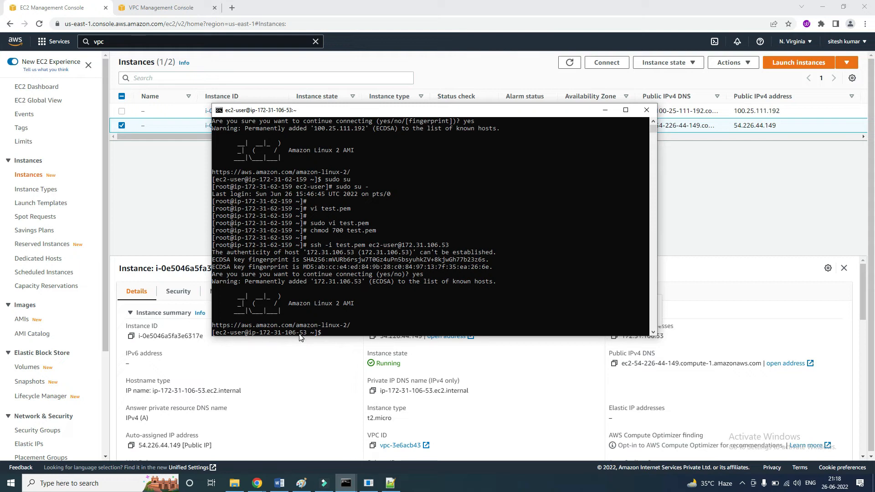
Check the us-east-1b instance's subnet ID in the EC2 console and ping 8.8.8.8 from its SSH session.
{"action": "left_click", "coordinate": [723, 279]}
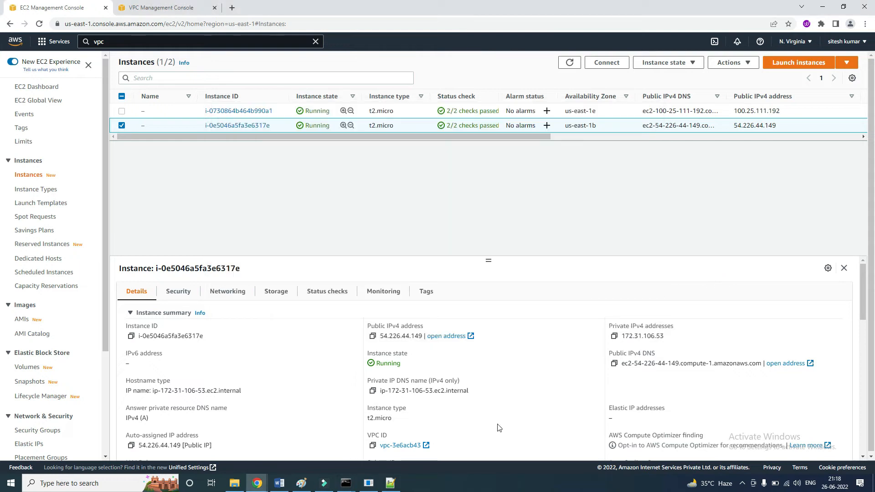
{"action": "scroll", "coordinate": [499, 428], "scroll_direction": "down", "scroll_amount": 1}
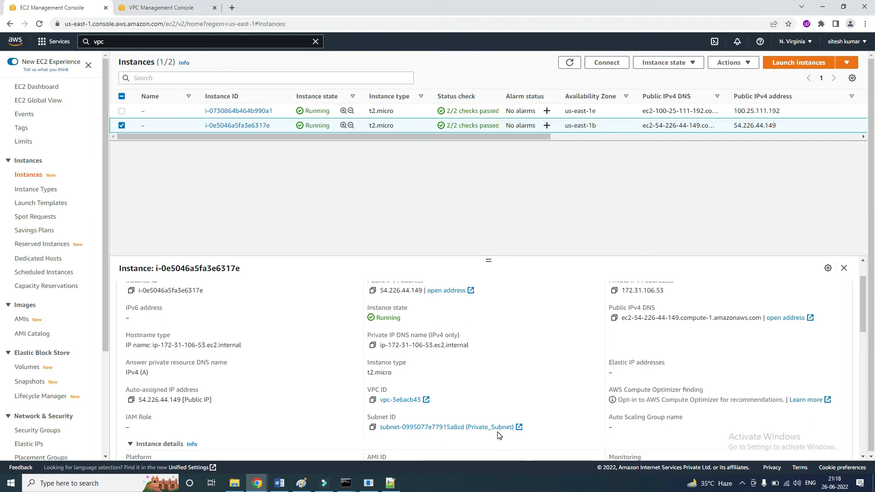
{"action": "key", "text": "alt+Tab"}
{"action": "left_click", "coordinate": [395, 330]}
{"action": "type", "text": "ping "}
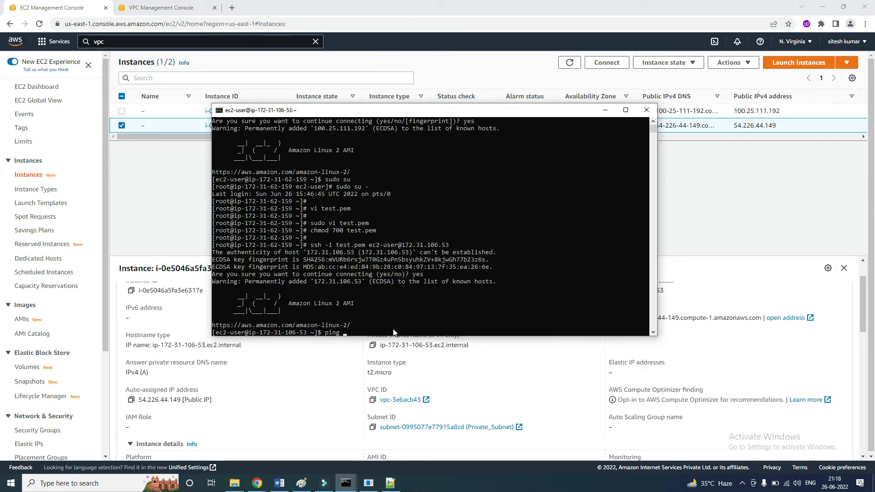
{"action": "type", "text": "8.8.8.8"}
{"action": "key", "text": "Return"}
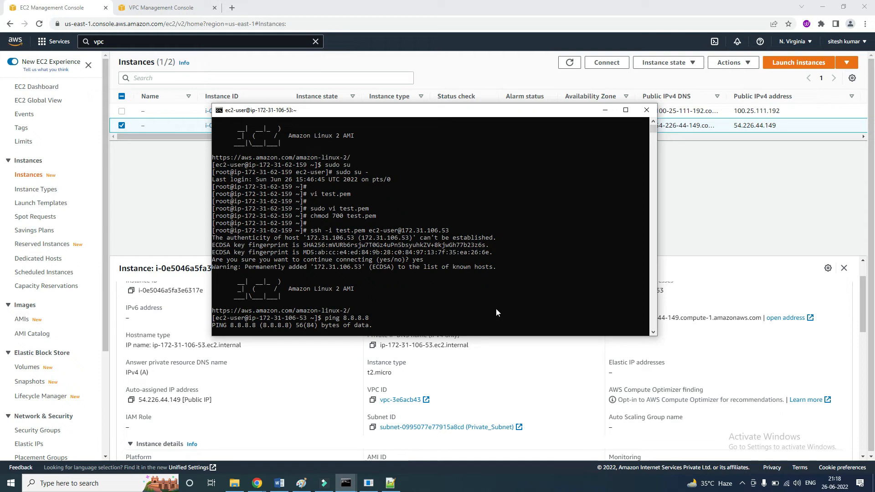
{"action": "left_click_drag", "start_coordinate": [461, 110], "coordinate": [503, 112]}
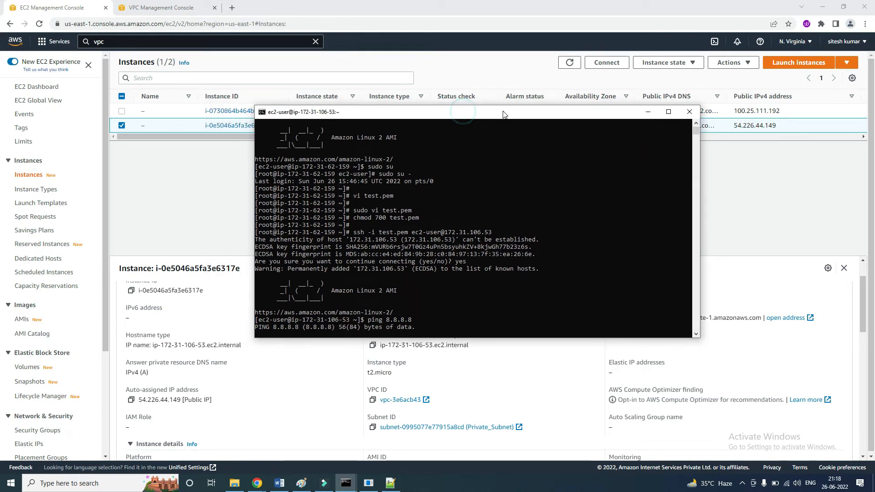
In the VPC console, start creating a NAT gateway named NATg and choose subnet-08d50d39 in us-east-1e as its subnet.
{"action": "left_click", "coordinate": [155, 8]}
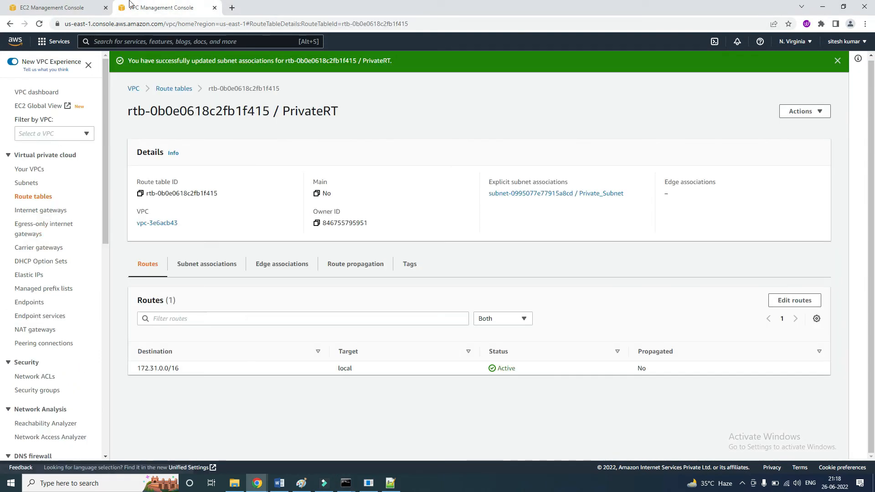
{"action": "left_click", "coordinate": [38, 330]}
{"action": "left_click", "coordinate": [785, 64]}
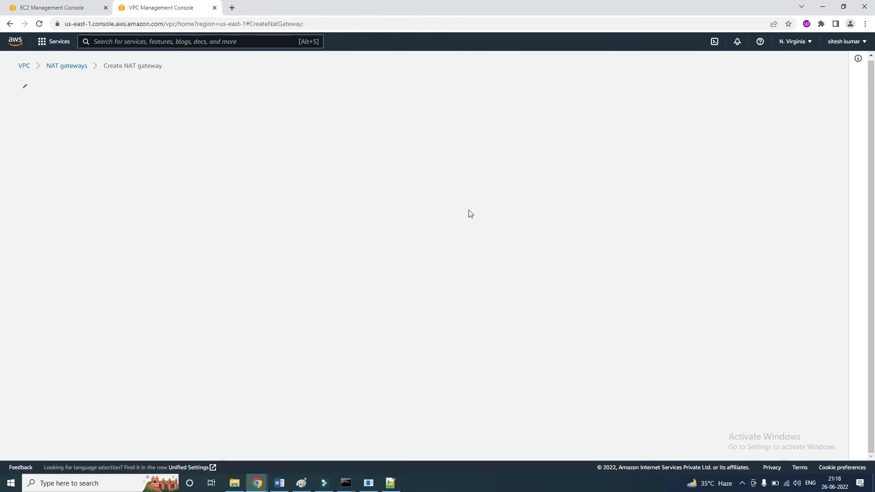
{"action": "left_click", "coordinate": [73, 188]}
{"action": "type", "text": "NATg"}
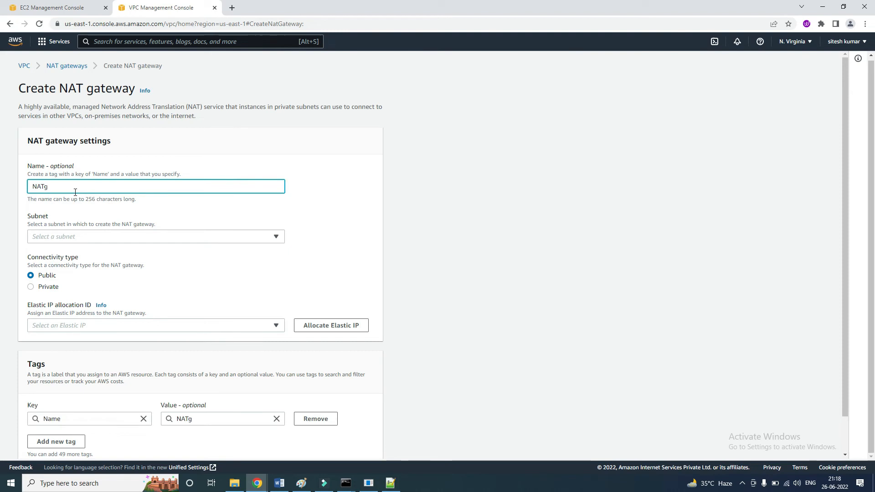
{"action": "left_click", "coordinate": [73, 238]}
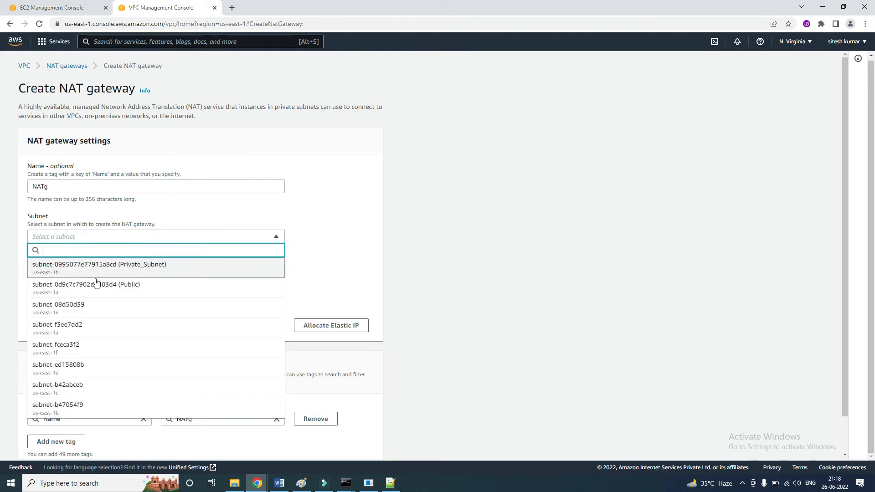
{"action": "left_click", "coordinate": [111, 304]}
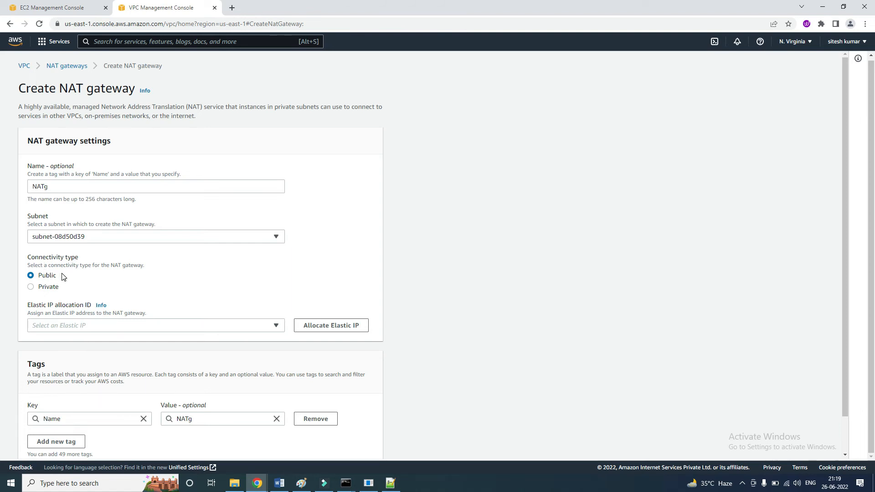
Allocate a new Elastic IP for the public NAT gateway NATg and create the gateway.
{"action": "left_click", "coordinate": [52, 331]}
{"action": "left_click", "coordinate": [64, 326]}
{"action": "left_click", "coordinate": [309, 325]}
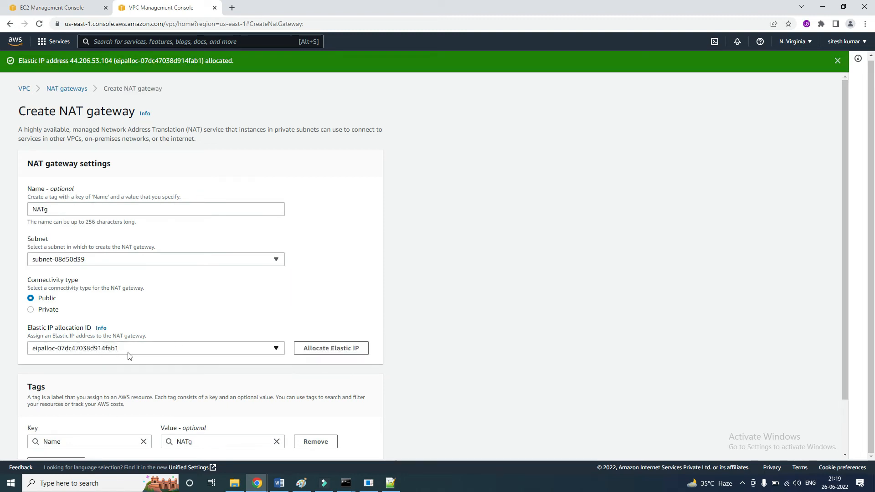
{"action": "scroll", "coordinate": [231, 354], "scroll_direction": "down", "scroll_amount": 3}
{"action": "left_click", "coordinate": [340, 444]}
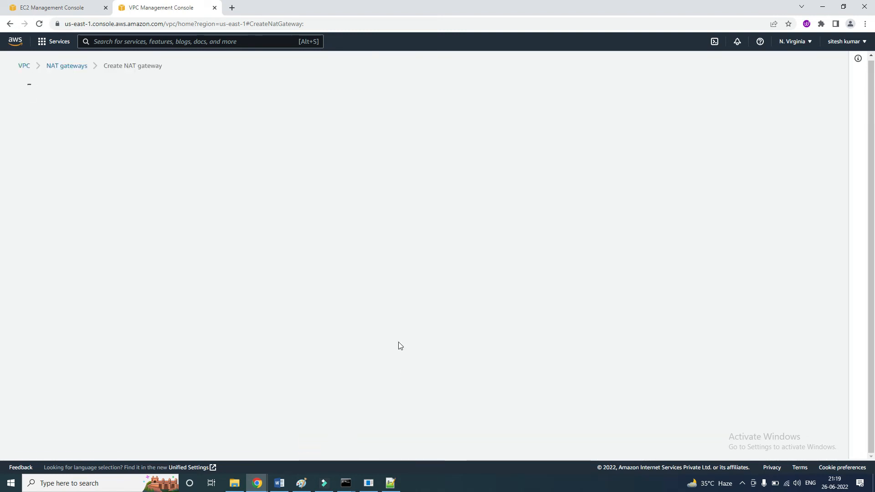
Check the us-east-1b instance's public IPv4 address in the EC2 console and return to the NAT gateway page.
{"action": "left_click", "coordinate": [54, 13]}
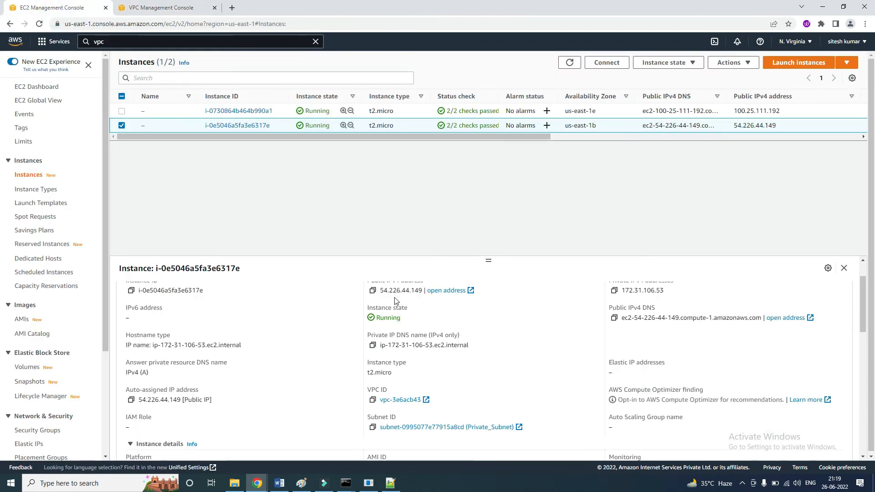
{"action": "left_click_drag", "start_coordinate": [380, 291], "coordinate": [418, 289]}
{"action": "left_click_drag", "start_coordinate": [377, 291], "coordinate": [423, 291]}
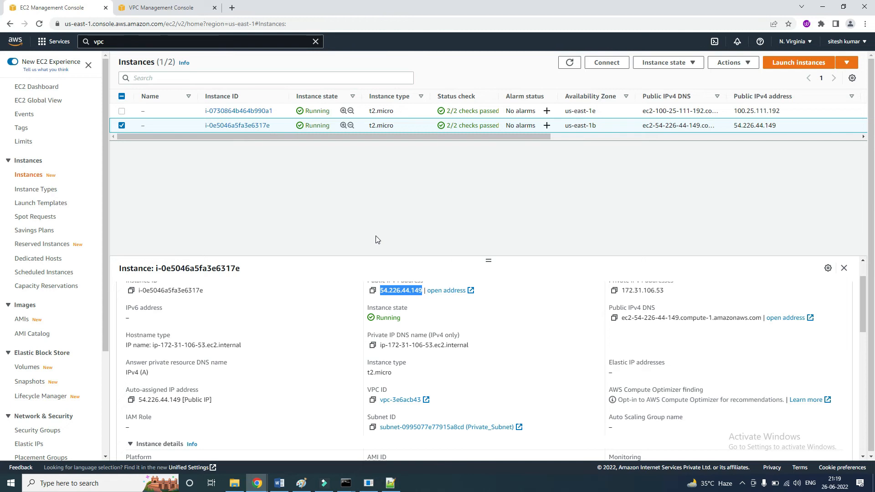
{"action": "key", "text": "ctrl+Tab"}
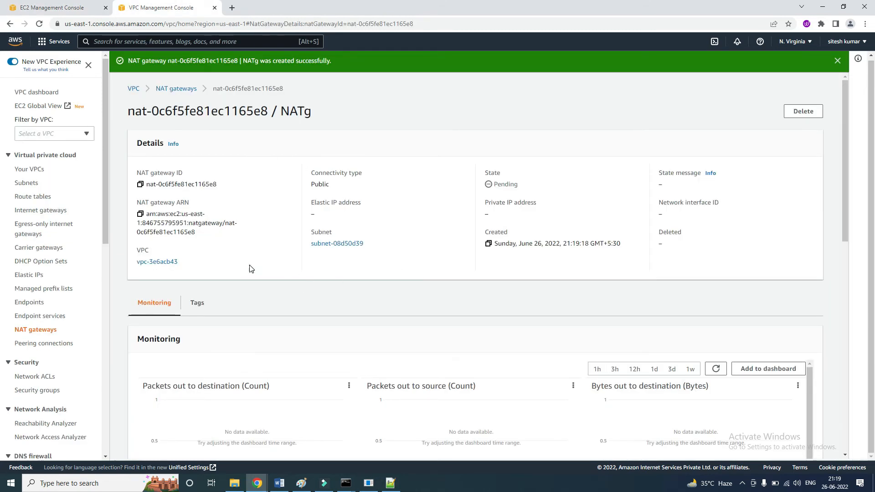
Open the PrivateRT route table's routes for editing and add a route with destination 0.0.0.0/0.
{"action": "left_click", "coordinate": [35, 199]}
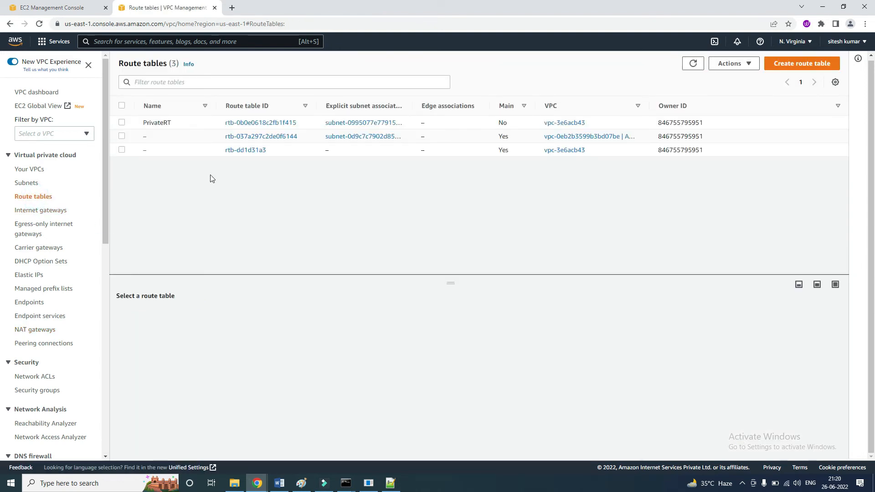
{"action": "left_click", "coordinate": [125, 122]}
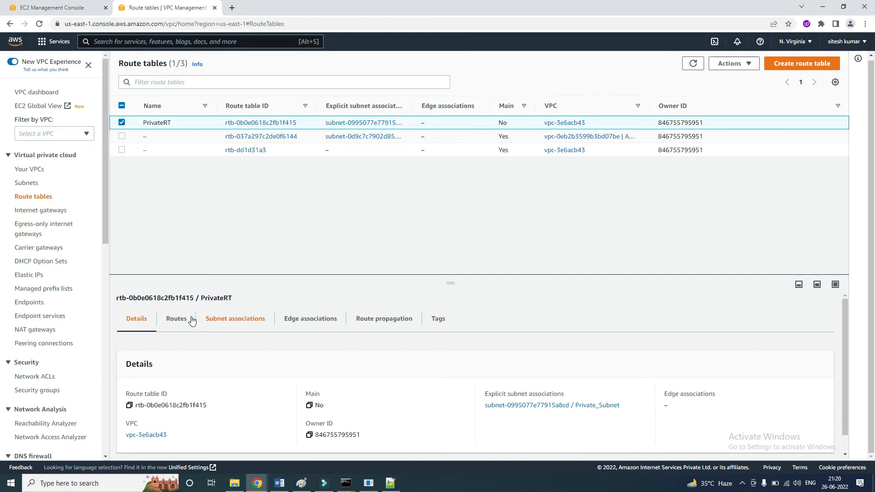
{"action": "left_click", "coordinate": [182, 317]}
{"action": "left_click", "coordinate": [800, 357]}
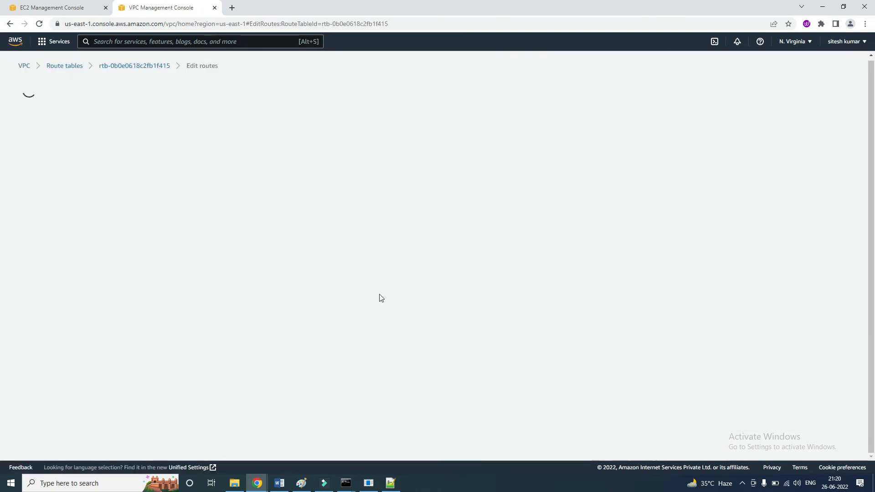
{"action": "left_click", "coordinate": [59, 175]}
{"action": "left_click", "coordinate": [64, 172]}
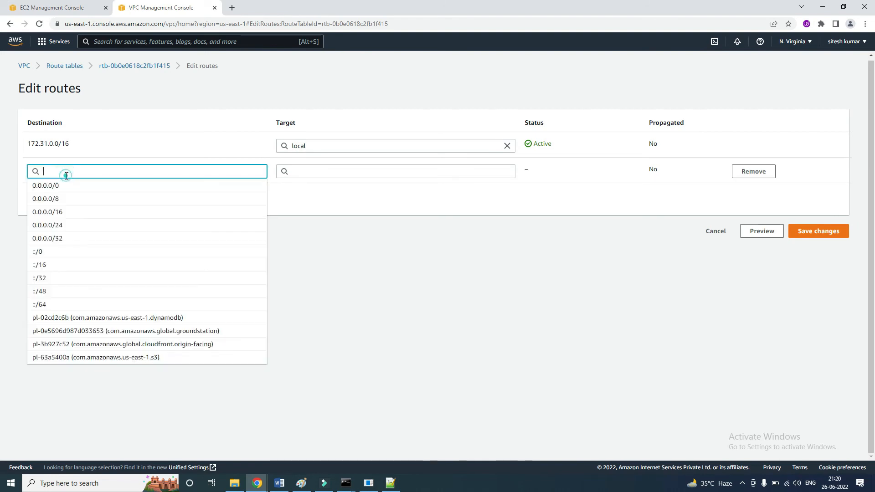
{"action": "type", "text": "0.0.0"}
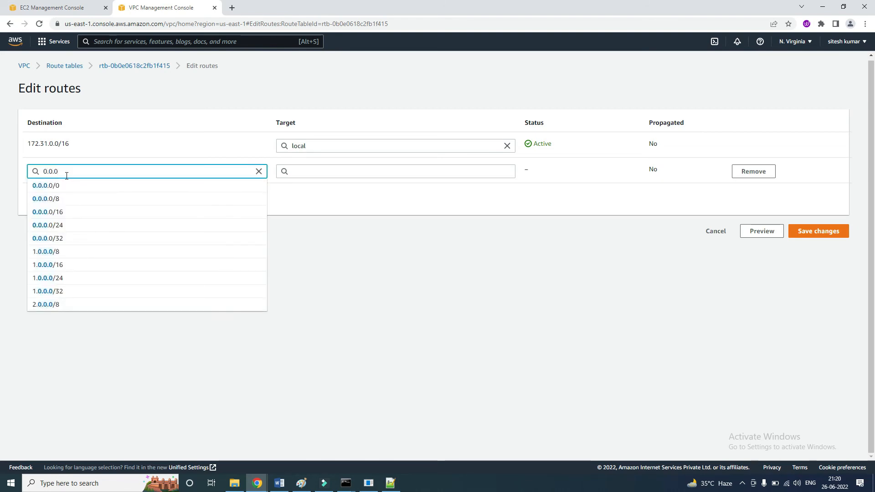
{"action": "left_click", "coordinate": [69, 184]}
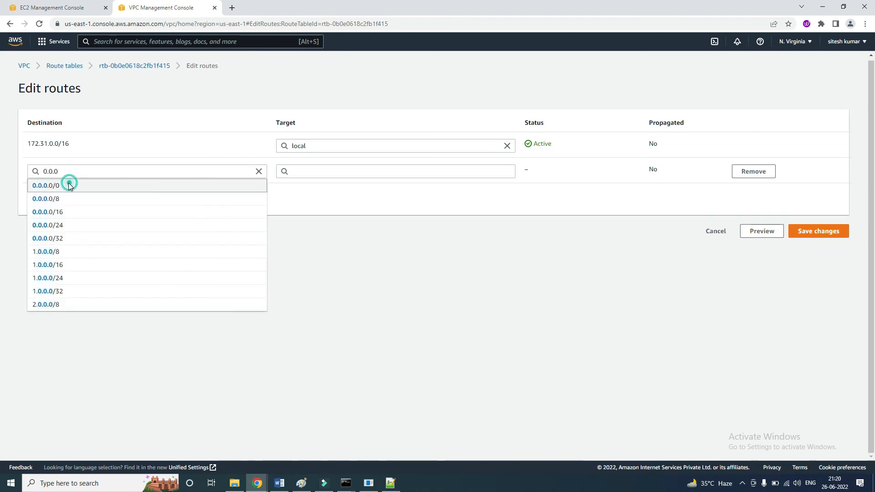
Set the 0.0.0.0/0 route's target to the NAT gateway NATg and save the route changes.
{"action": "left_click", "coordinate": [300, 172]}
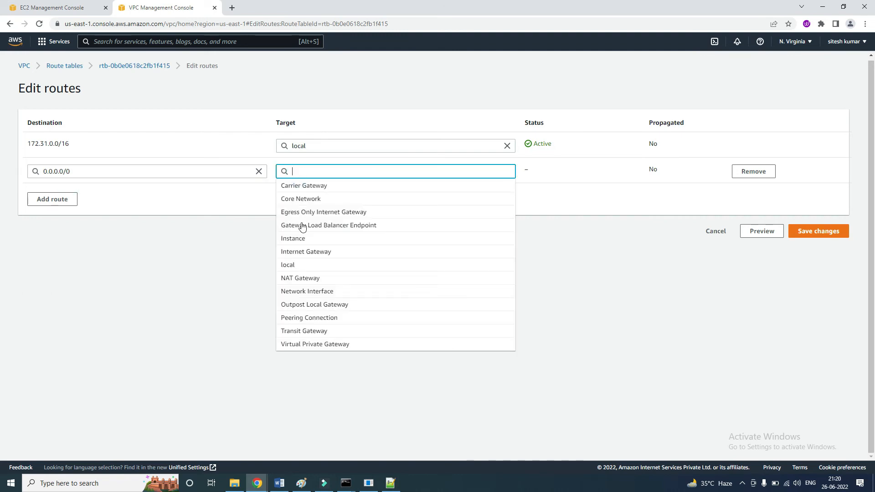
{"action": "left_click", "coordinate": [310, 279]}
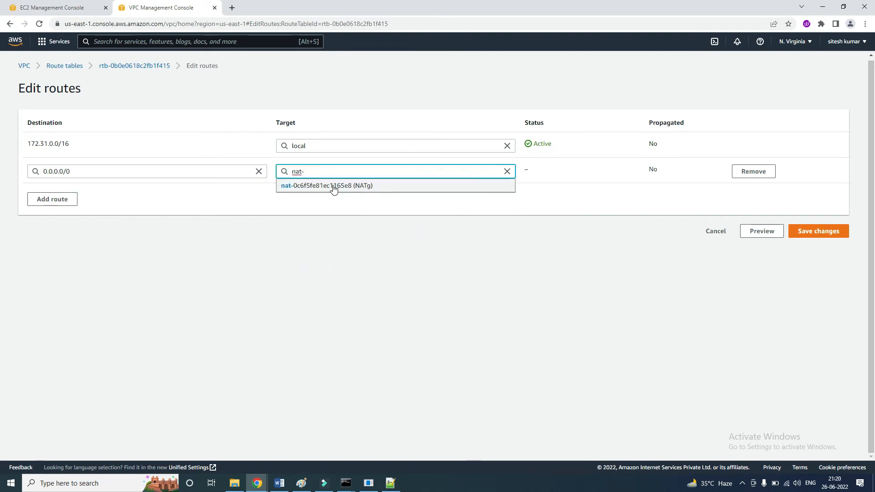
{"action": "left_click", "coordinate": [361, 186]}
{"action": "left_click", "coordinate": [811, 231]}
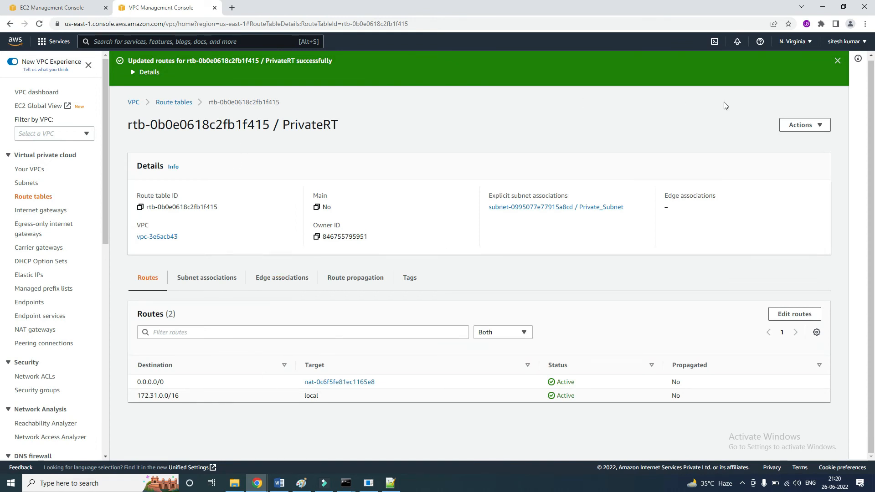
{"action": "left_click", "coordinate": [838, 61]}
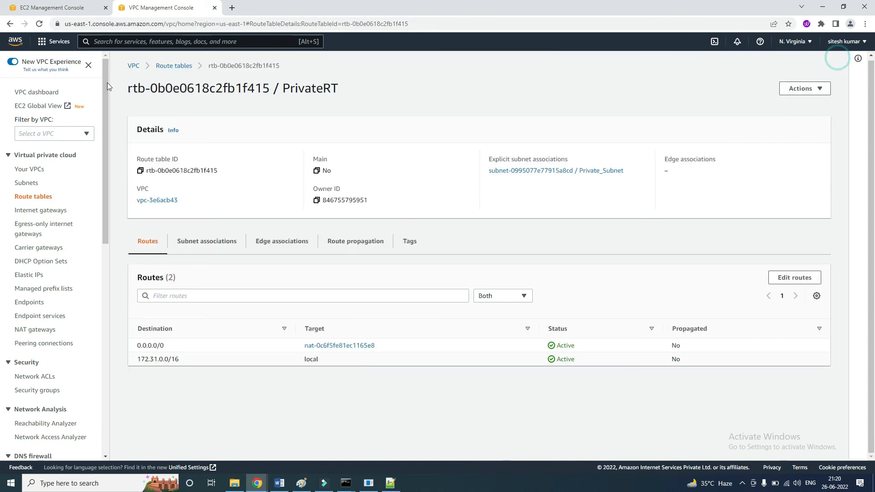
Reload the PrivateRT page and check the running 8.8.8.8 ping in the private instance's SSH session.
{"action": "left_click", "coordinate": [41, 25]}
{"action": "key", "text": "alt+Tab"}
{"action": "left_click", "coordinate": [432, 292]}
{"action": "key", "text": "Escape"}
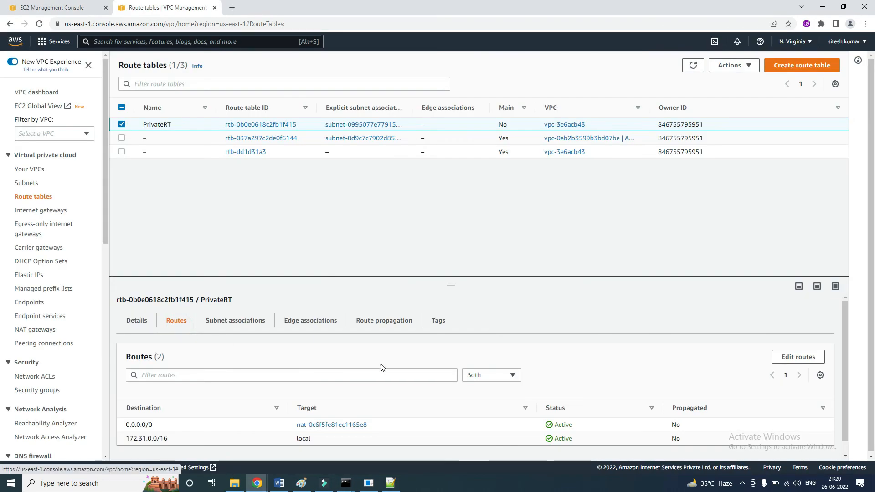
{"action": "key", "text": "alt+Tab"}
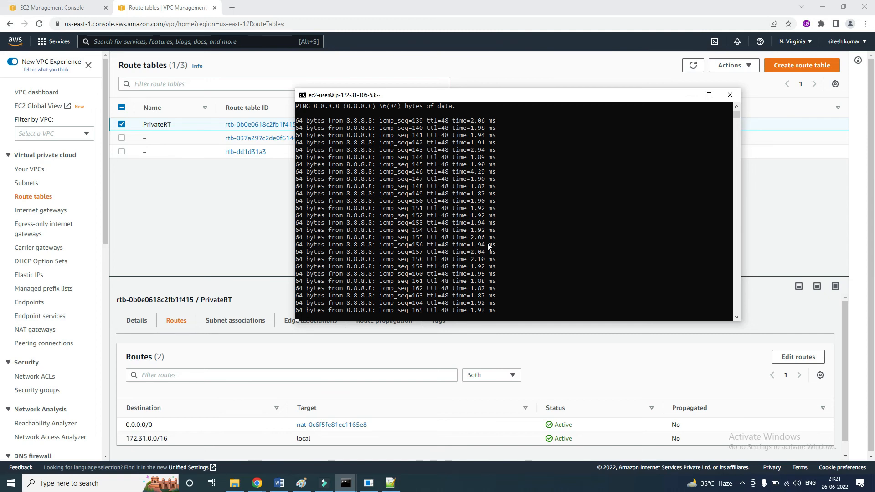
{"action": "key", "text": "super+r"}
{"action": "key", "text": "Return"}
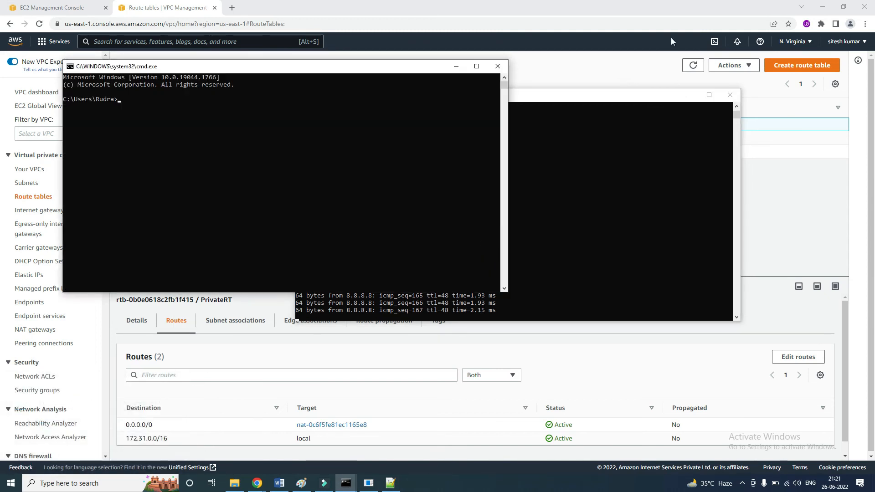
{"action": "left_click_drag", "start_coordinate": [430, 69], "coordinate": [618, 115]}
{"action": "left_click", "coordinate": [299, 13]}
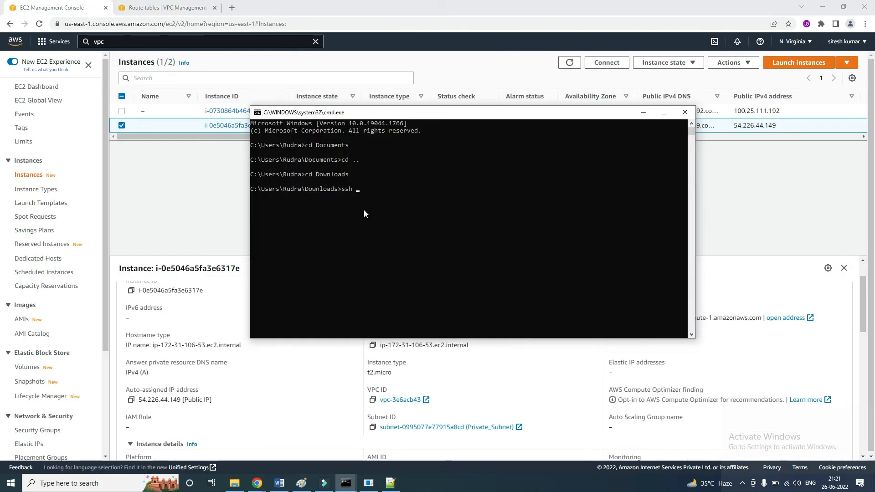
{"action": "type", "text": "-i"}
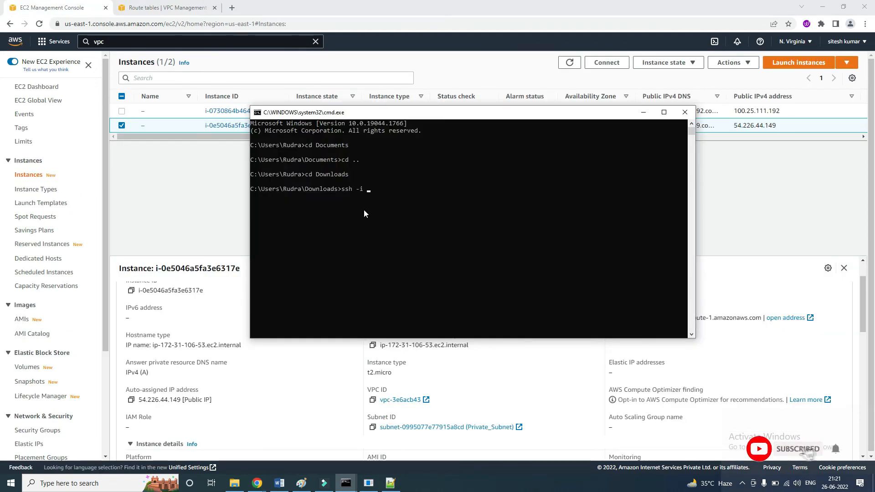
{"action": "type", "text": " Home_Rahul_Laptop.pem ec2-user@54.226.44.149"}
{"action": "key", "text": "Return"}
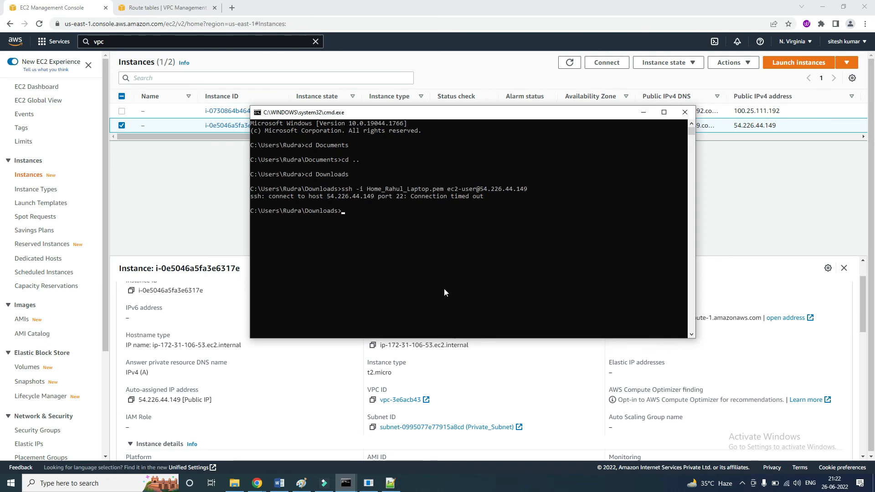
Stop the 8.8.8.8 ping in the private instance's SSH session and ping gmail.com instead.
{"action": "key", "text": "alt+Tab"}
{"action": "key", "text": "ctrl+c"}
{"action": "key", "text": "Return"}
{"action": "key", "text": "Return"}
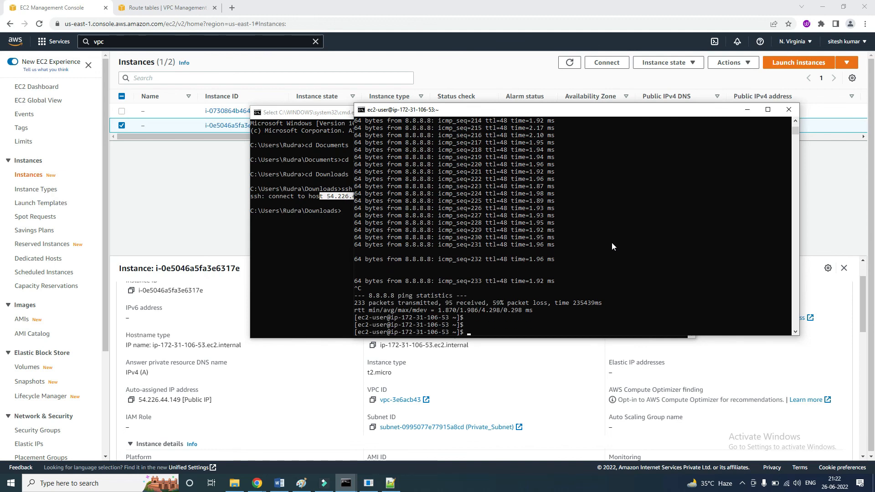
{"action": "type", "text": "ping gmail.com"}
{"action": "key", "text": "Return"}
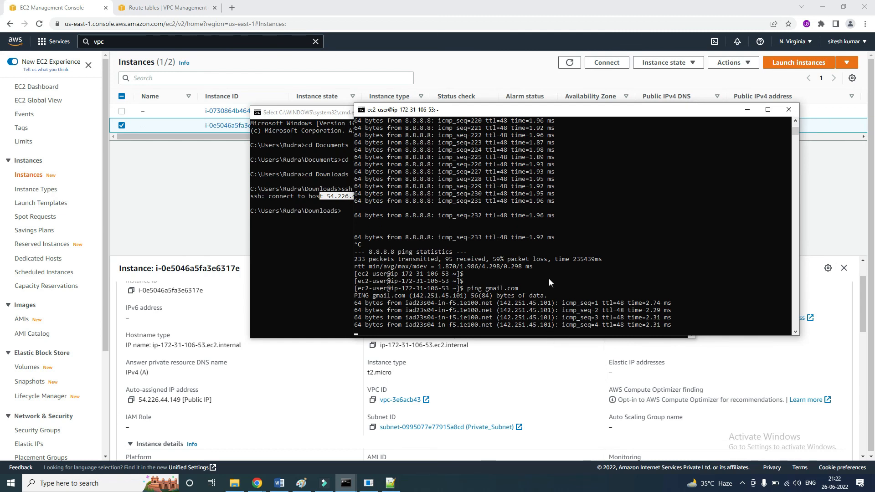
{"action": "left_click_drag", "start_coordinate": [673, 111], "coordinate": [648, 129]}
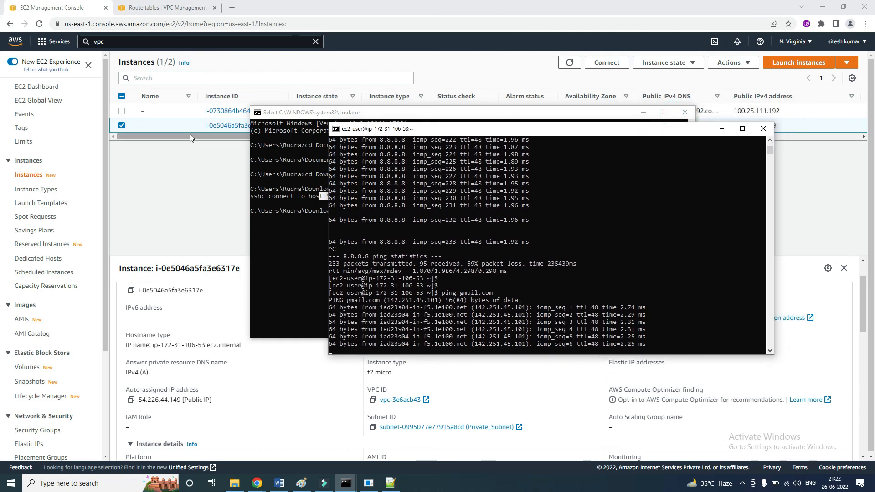
Remove the 0.0.0.0/0 route to the NAT gateway from PrivateRT and save the changes.
{"action": "left_click", "coordinate": [166, 7]}
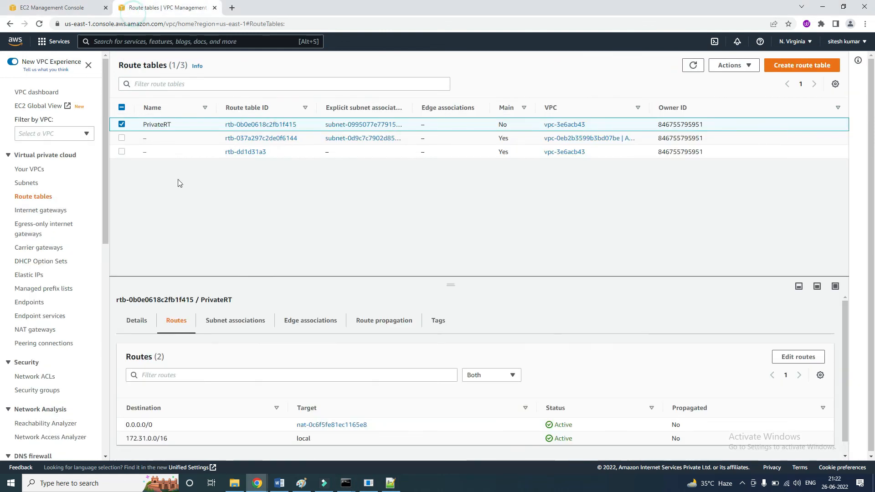
{"action": "left_click", "coordinate": [798, 357]}
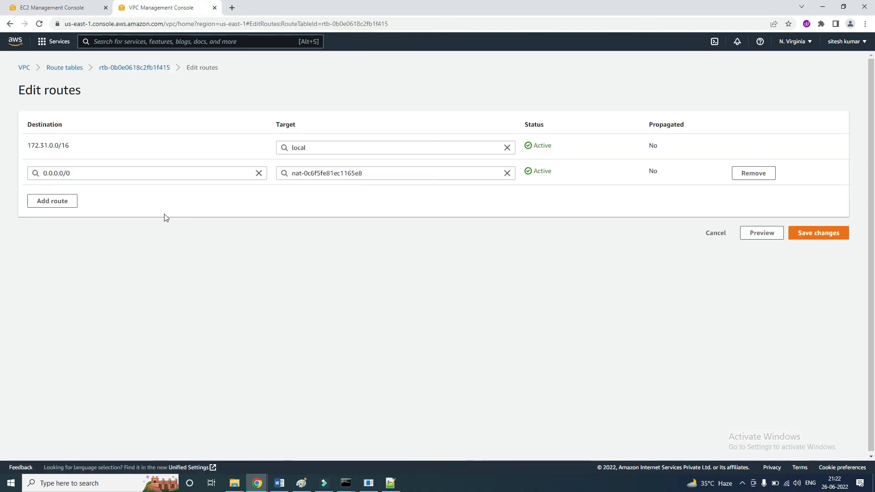
{"action": "left_click", "coordinate": [757, 176]}
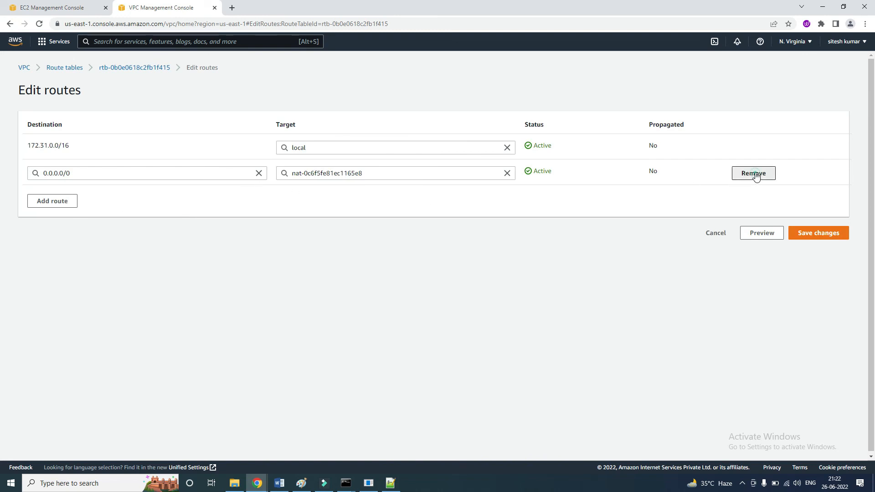
{"action": "left_click", "coordinate": [805, 211]}
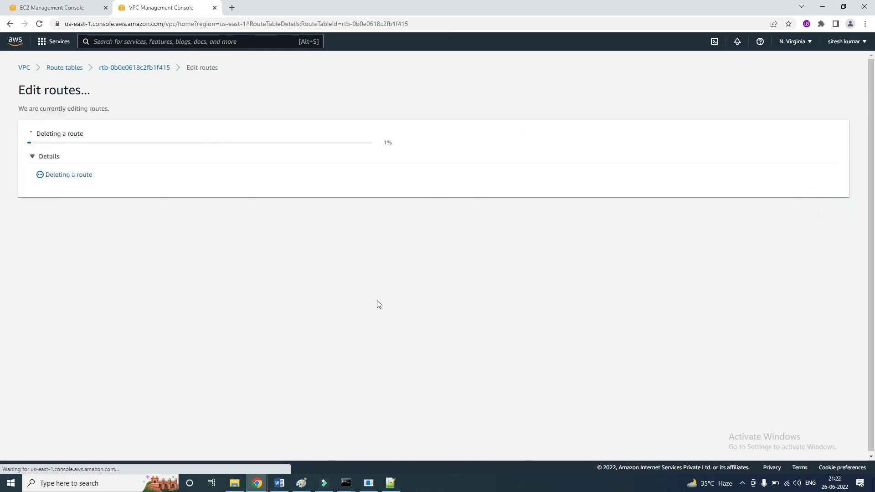
Ping gmail.com again from the private instance's SSH session, then stop the ping.
{"action": "key", "text": "alt+Tab"}
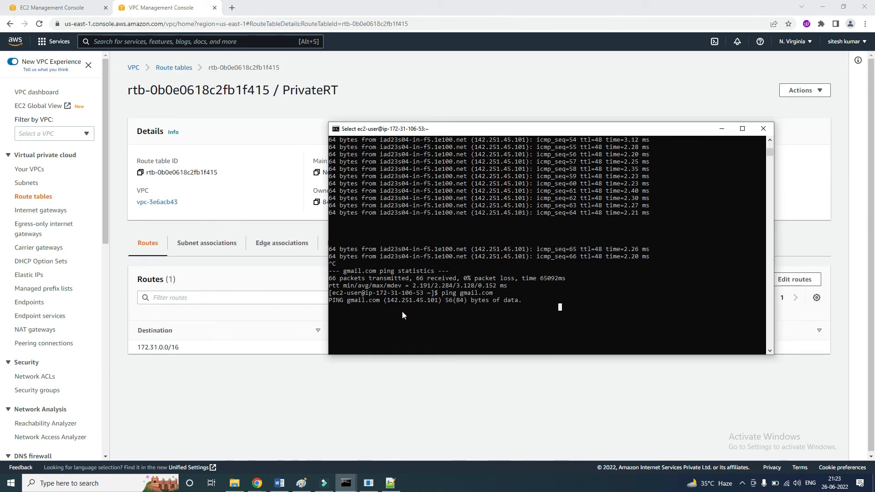
{"action": "key", "text": "Up"}
{"action": "key", "text": "Up"}
{"action": "key", "text": "ctrl+c"}
{"action": "key", "text": "ctrl+c"}
Change the recalled ping command's target to 8.8.8.8 and run it in the private instance's session.
{"action": "key", "text": "Up"}
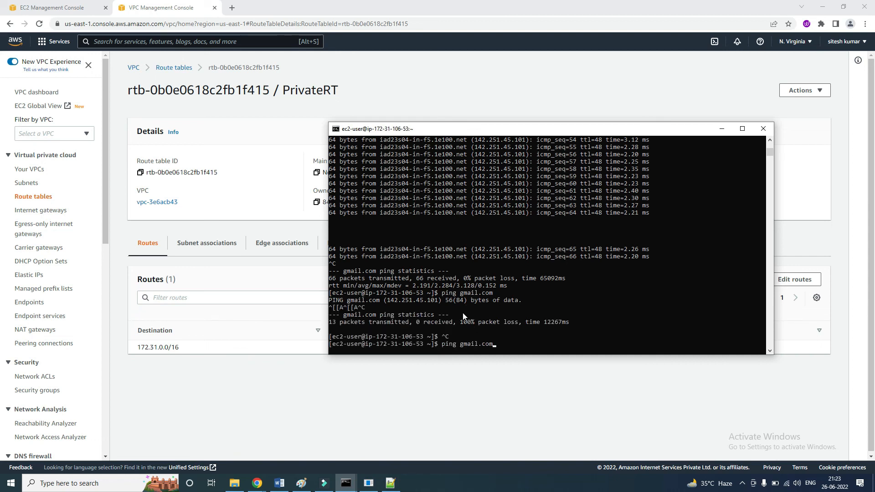
{"action": "key", "text": "BackSpace"}
{"action": "key", "text": "BackSpace"}
{"action": "key", "text": "BackSpace"}
{"action": "key", "text": "BackSpace"}
{"action": "key", "text": "BackSpace"}
{"action": "key", "text": "BackSpace"}
{"action": "key", "text": "BackSpace"}
{"action": "key", "text": "BackSpace"}
{"action": "key", "text": "BackSpace"}
{"action": "type", "text": "8.8.8.8"}
{"action": "key", "text": "Return"}
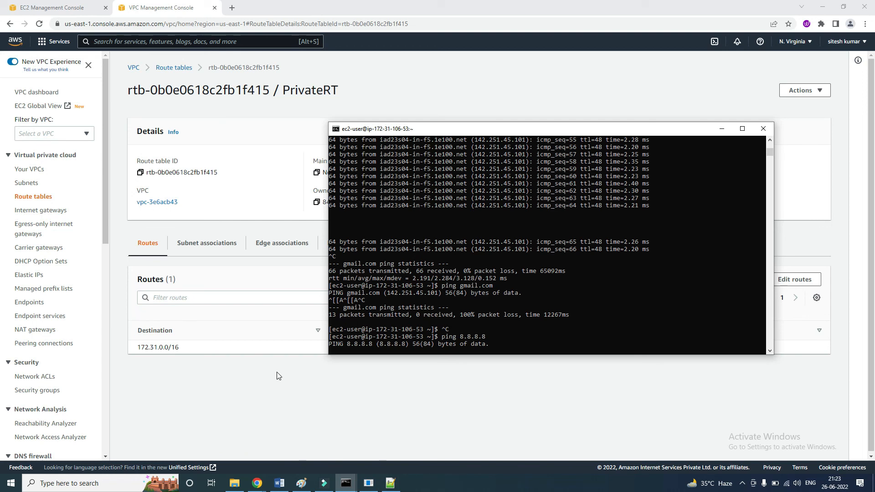
{"action": "left_click", "coordinate": [510, 322]}
Return to the VPC console and open the list of Elastic IPs.
{"action": "left_click", "coordinate": [274, 361]}
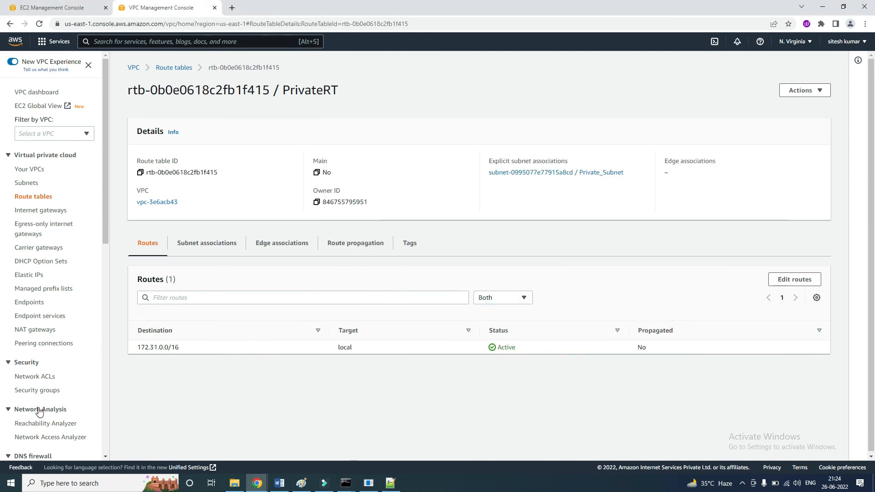
{"action": "scroll", "coordinate": [40, 374], "scroll_direction": "down", "scroll_amount": 2}
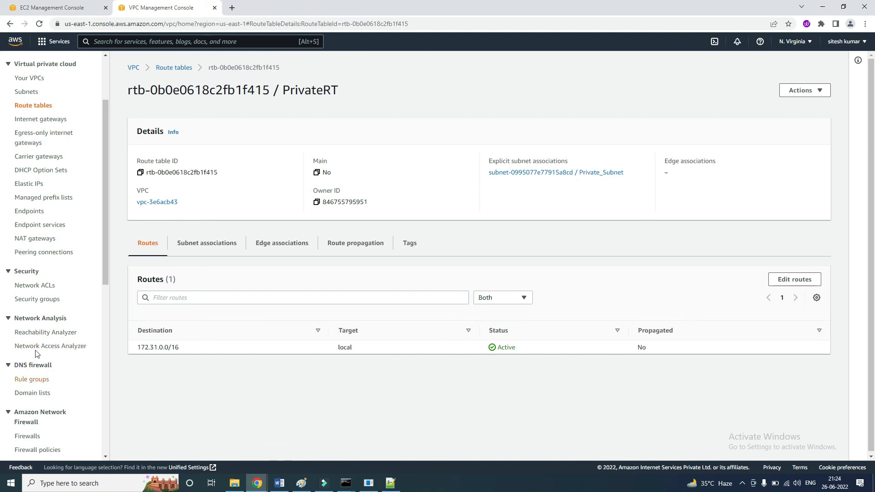
{"action": "left_click", "coordinate": [27, 183]}
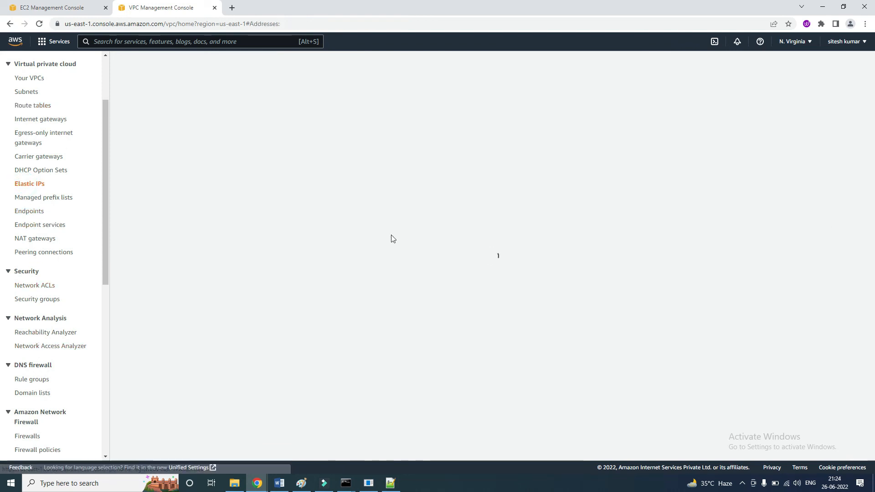